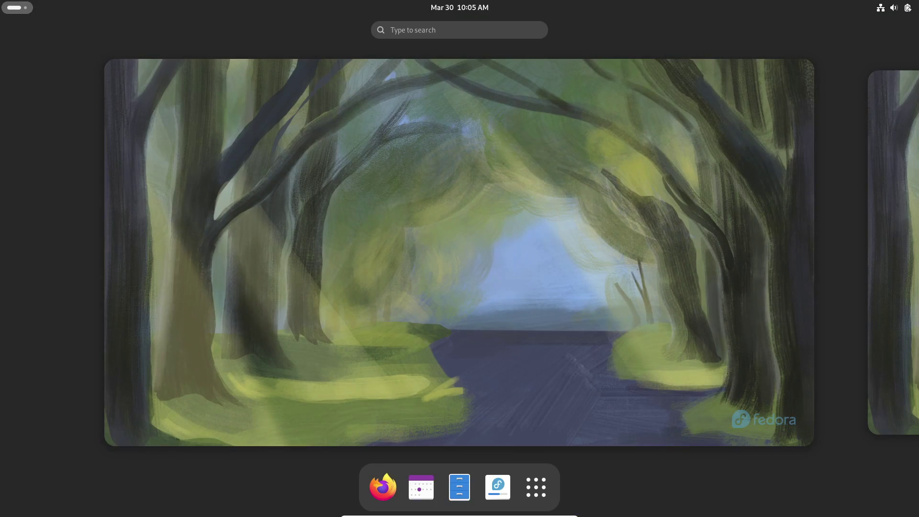
Launch Settings from the app grid and go to System > About, dismissing the keyring prompt.
click(536, 486)
click(413, 277)
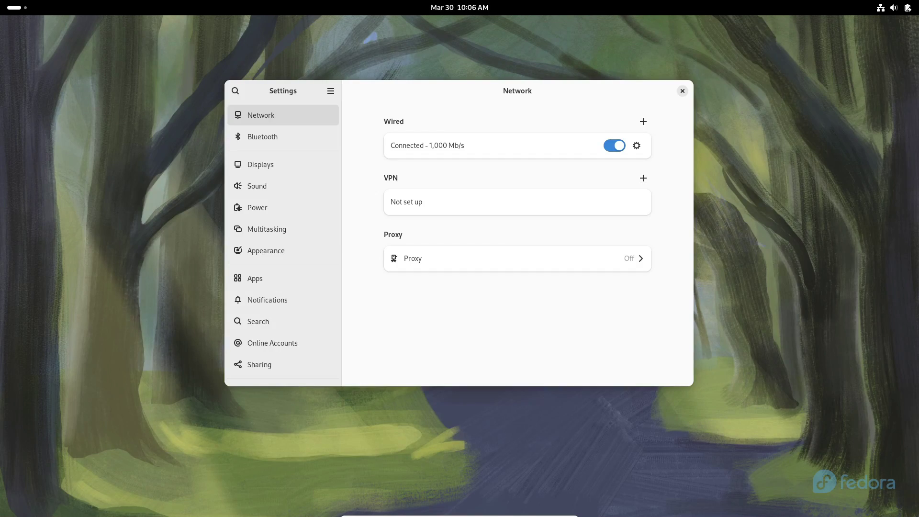
scroll(283, 244, down, 5)
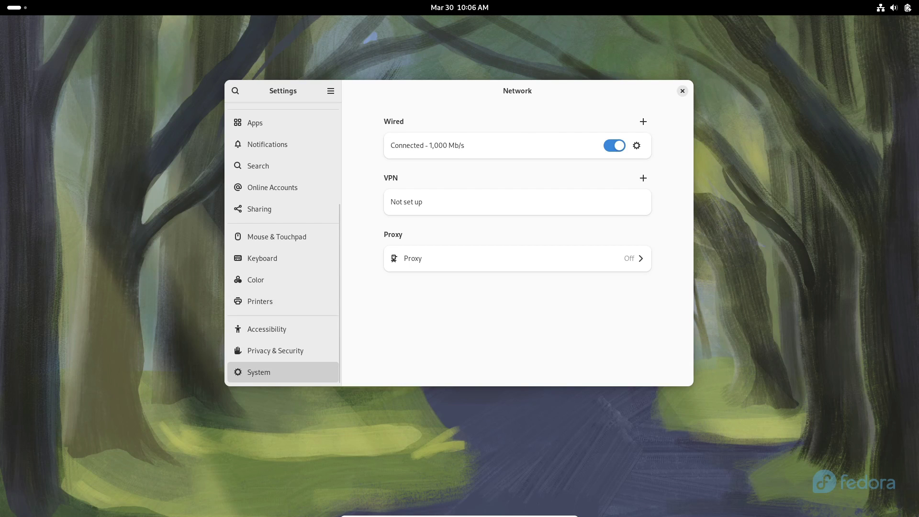
click(268, 372)
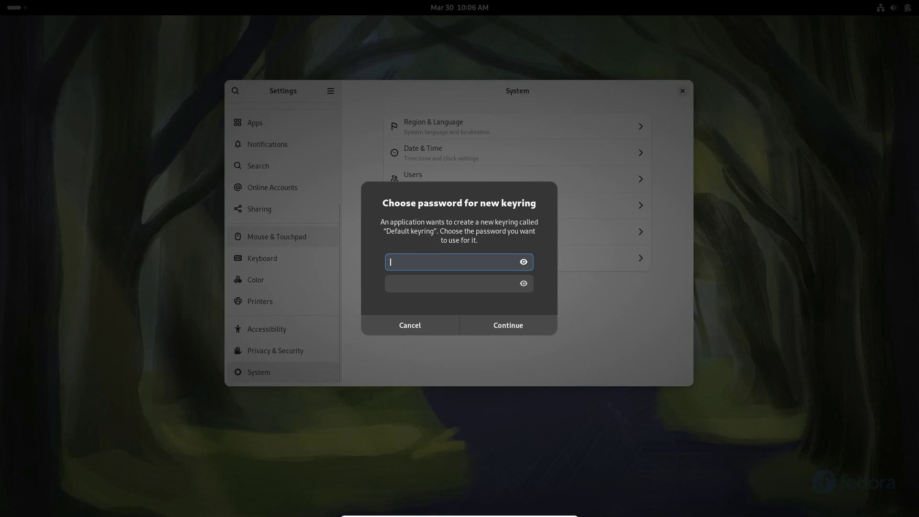
key(Escape)
click(517, 258)
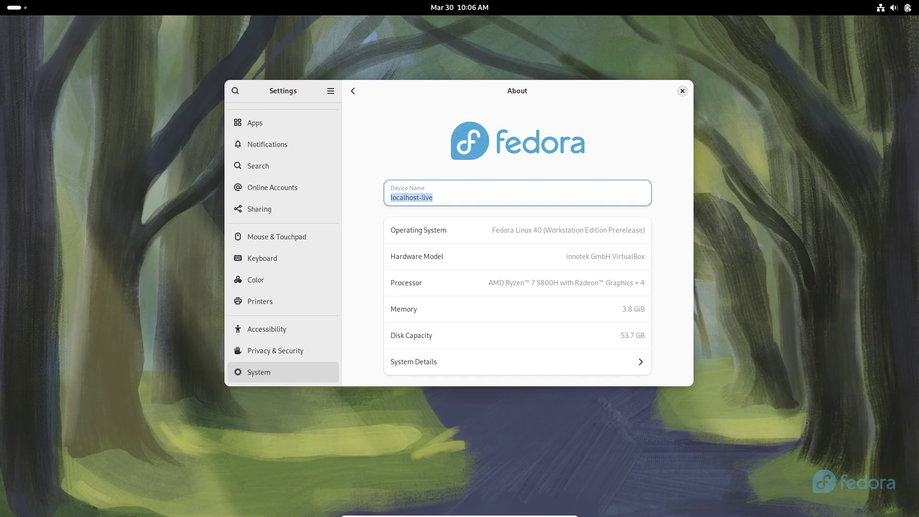
Review System Details (Fedora Linux 40, GNOME 46, kernel 6.8), then quit Settings.
click(517, 361)
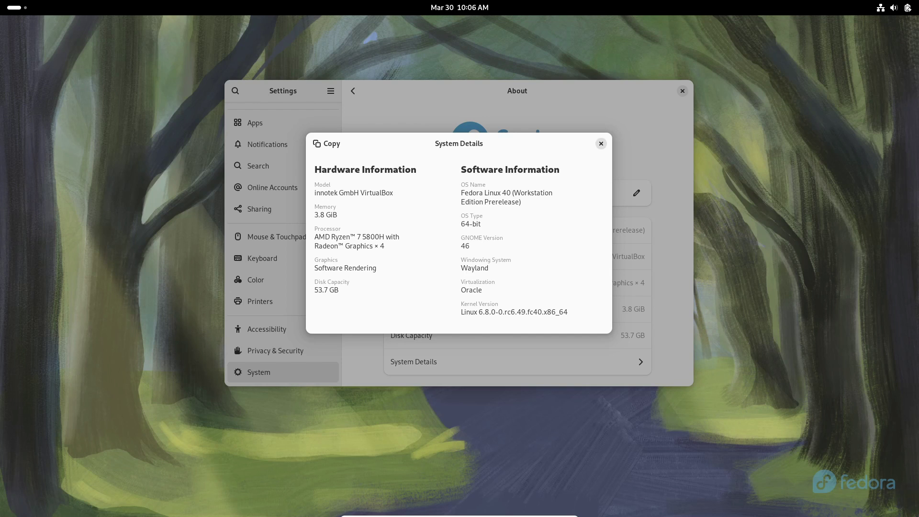
key(Escape)
key(ctrl+q)
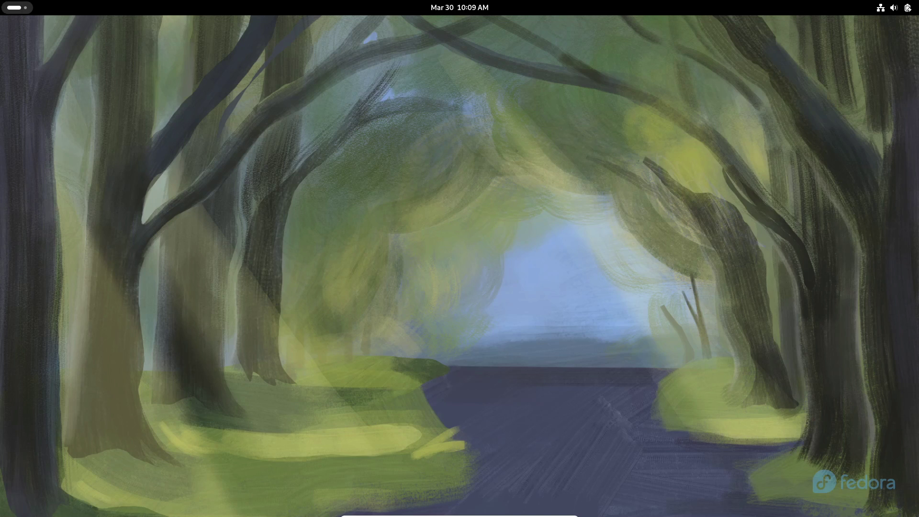
Run neofetch in a new Terminal and select the Resolution and DE output lines.
key(super)
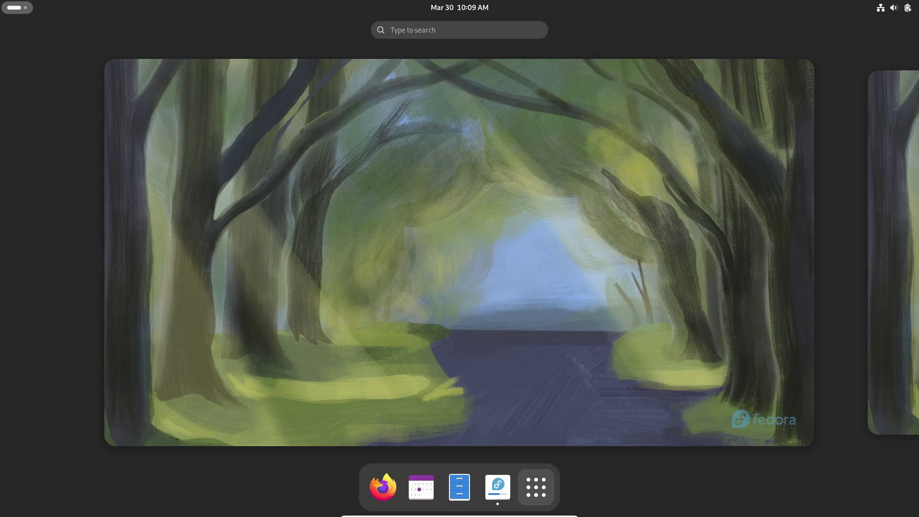
key(super+a)
click(676, 280)
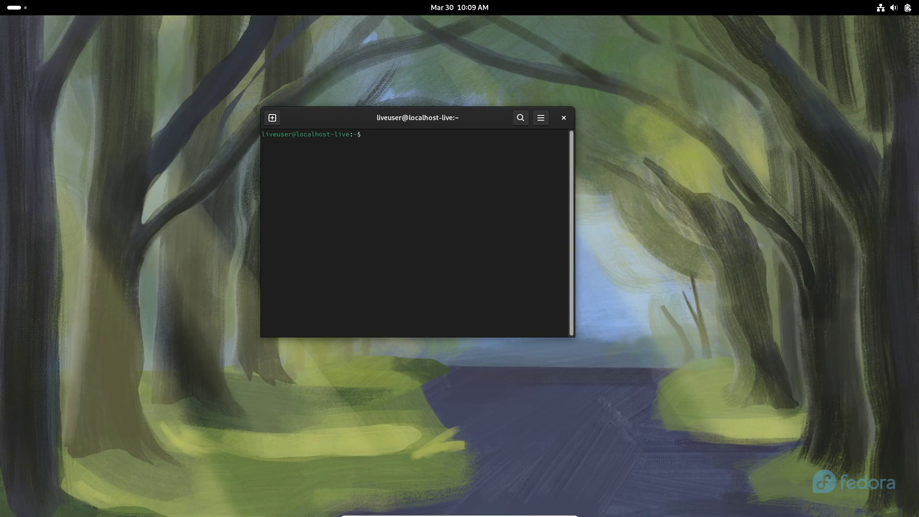
text(neofetch)
key(Return)
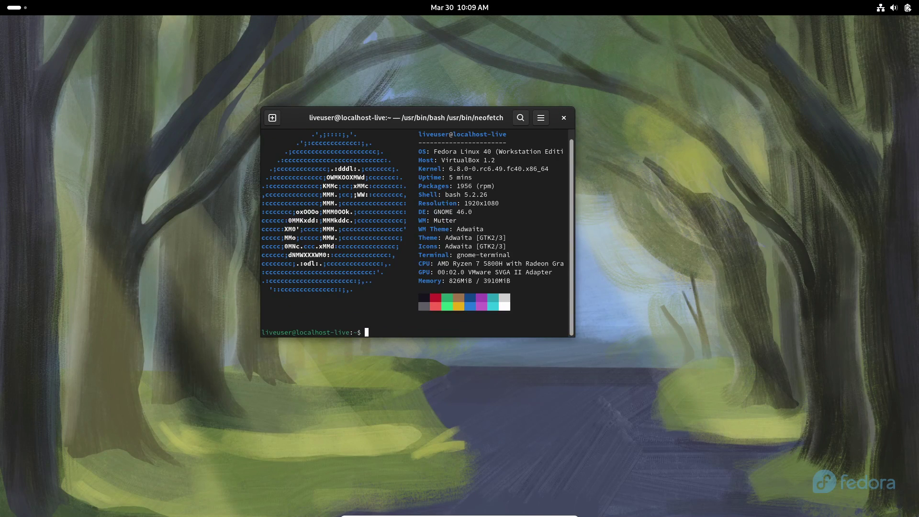
drag(532, 160, 433, 169)
drag(567, 220, 400, 212)
Close the terminal, switch to the first workspace and leave the overview.
key(ctrl+d)
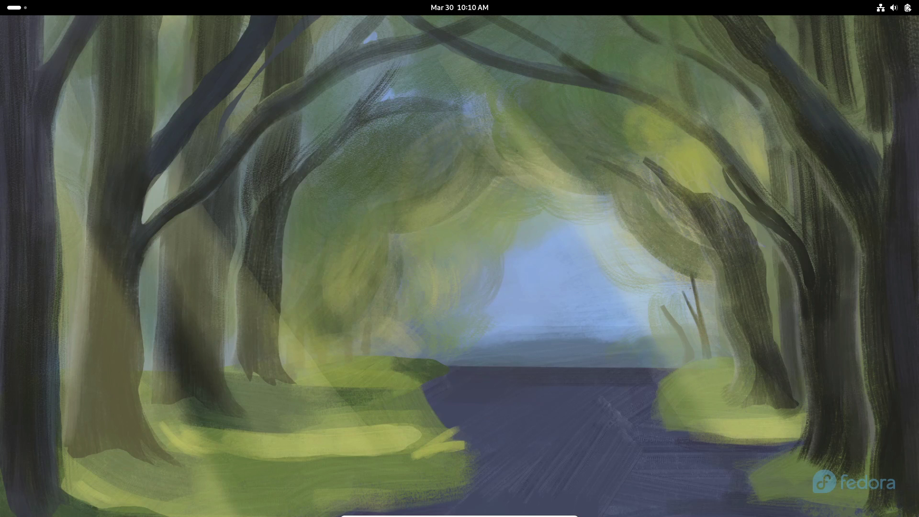
key(super)
key(super+Page_Up)
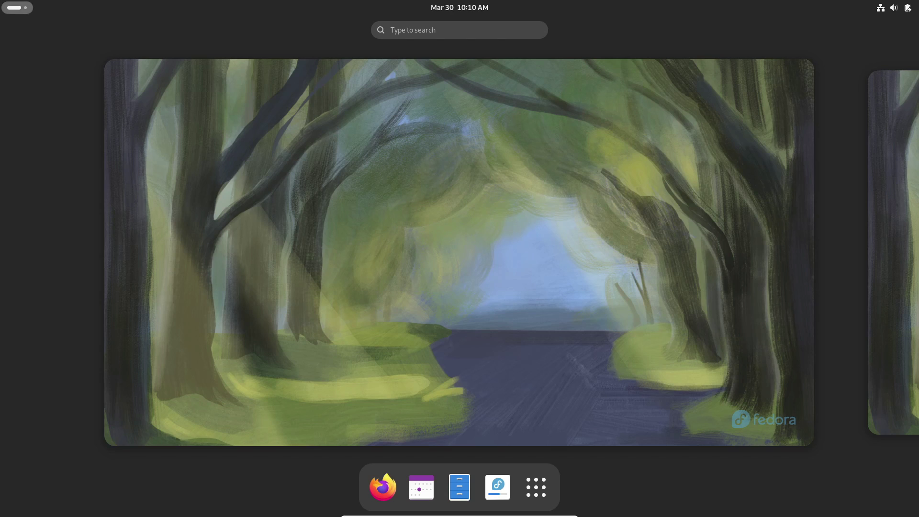
key(Escape)
Open the calendar panel, then Quick Settings with the Sound Output device list expanded.
key(super+v)
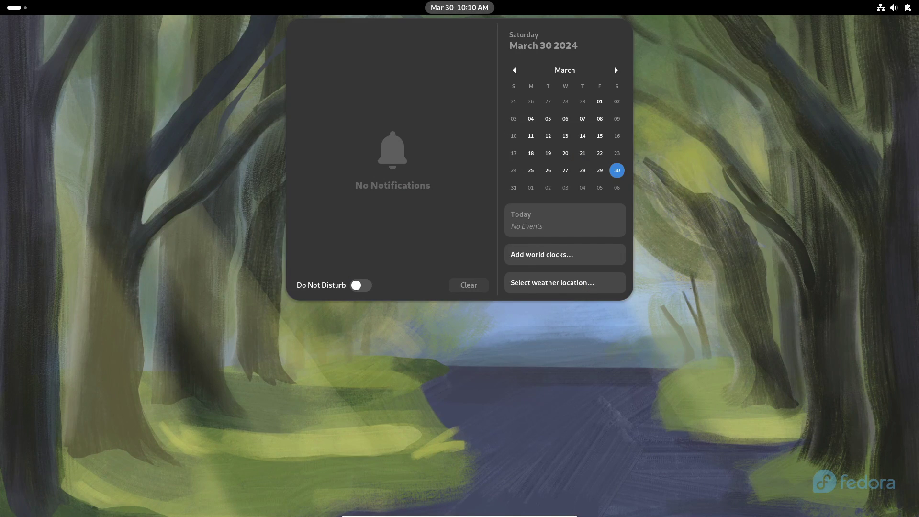
key(super+s)
key(Tab)
key(Return)
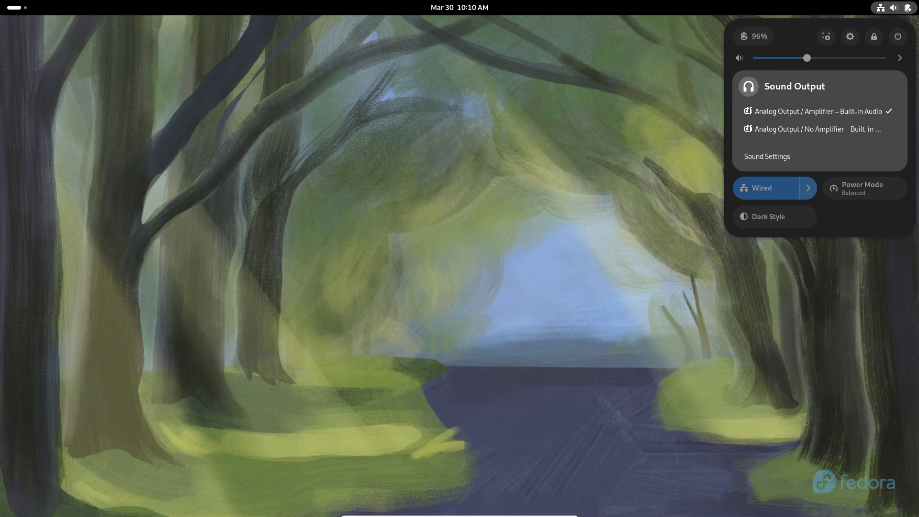
key(Escape)
Revisit the calendar and Quick Settings panels, then close them.
key(super+v)
key(Escape)
key(super+s)
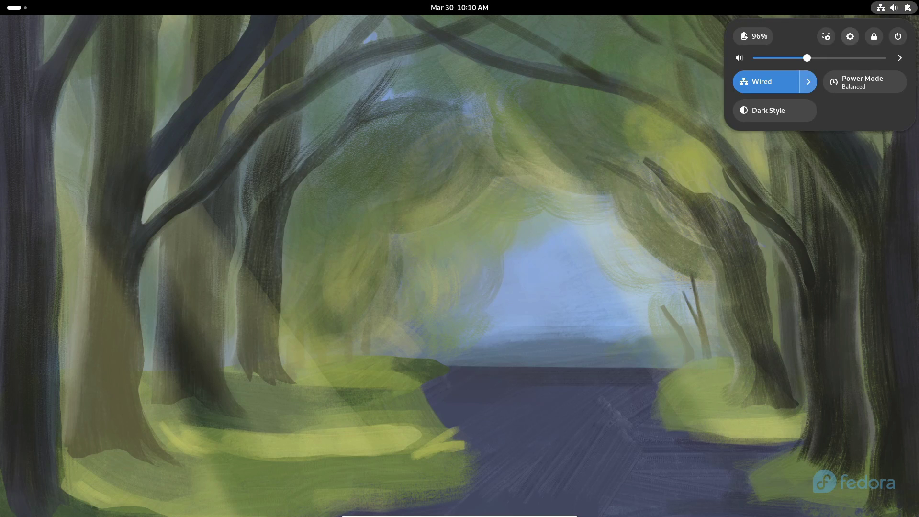
key(Escape)
Launch Settings and set and confirm a password for the new default keyring.
key(super)
key(super)
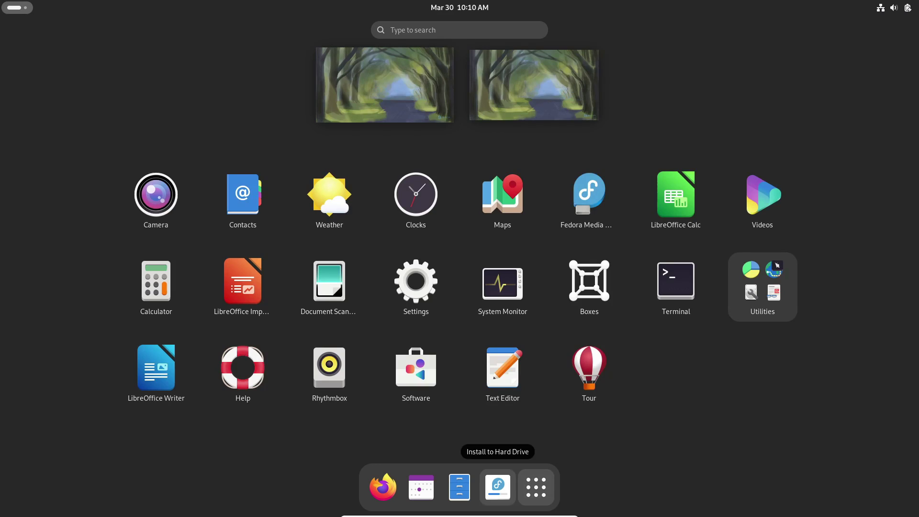
key(Up)
key(Return)
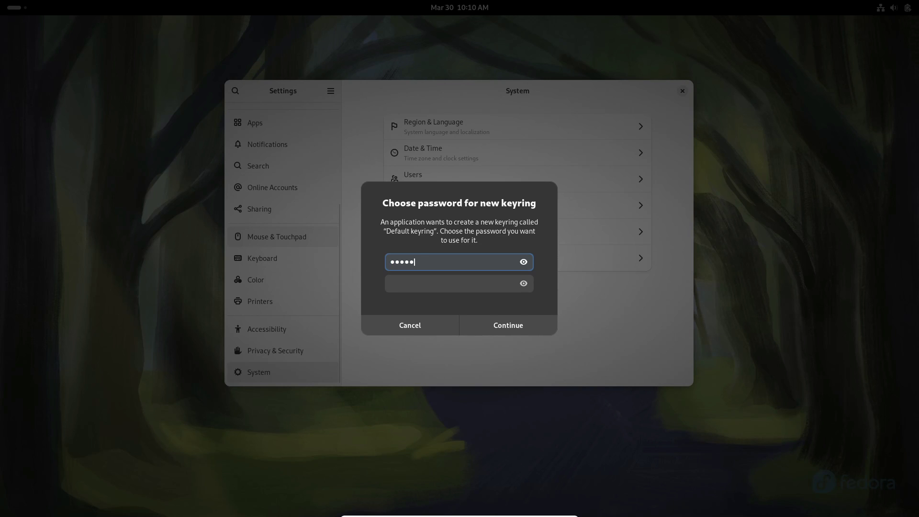
click(458, 283)
text(12345)
key(Return)
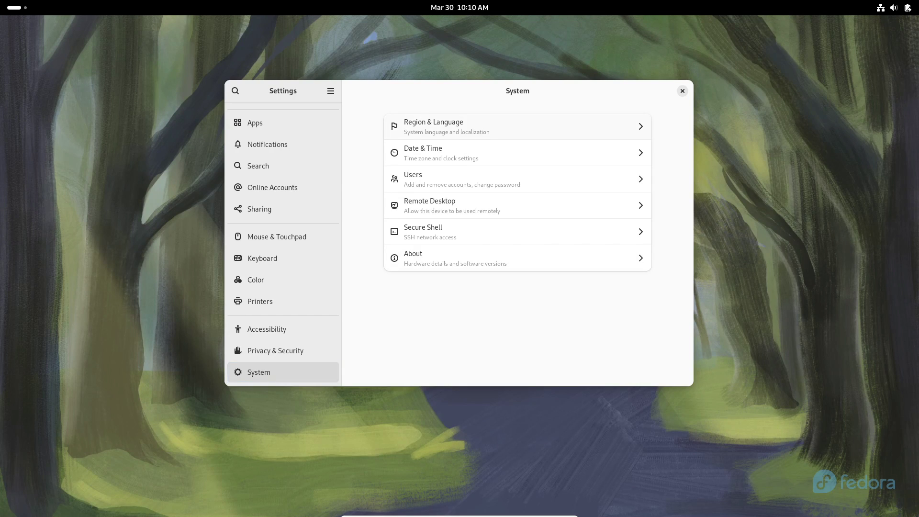
Browse the Mouse & Touchpad, Sound and Power pages, then quit Settings and show Quick Settings.
key(Up)
key(Up)
key(Up)
key(Up)
key(Up)
key(Up)
key(Up)
key(Up)
key(Up)
key(Up)
key(Up)
key(Up)
key(Up)
key(Up)
key(Up)
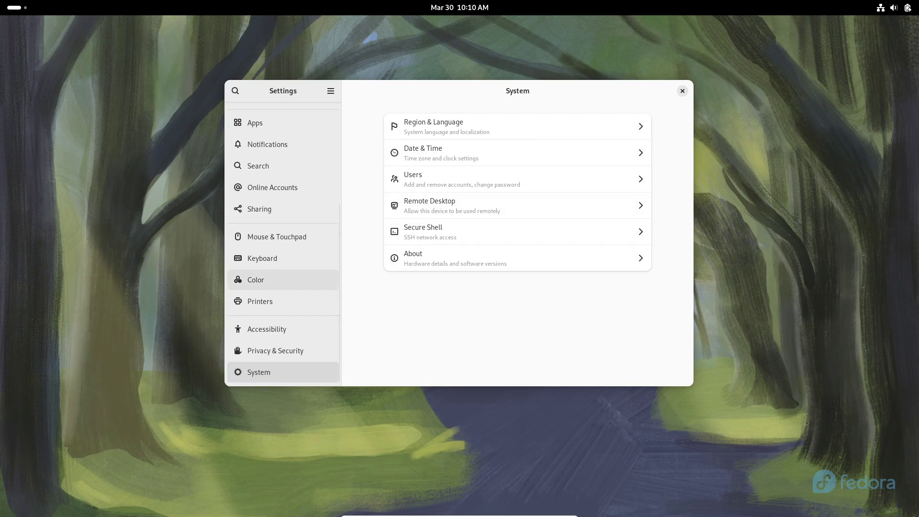
key(Up)
key(Up)
key(Up)
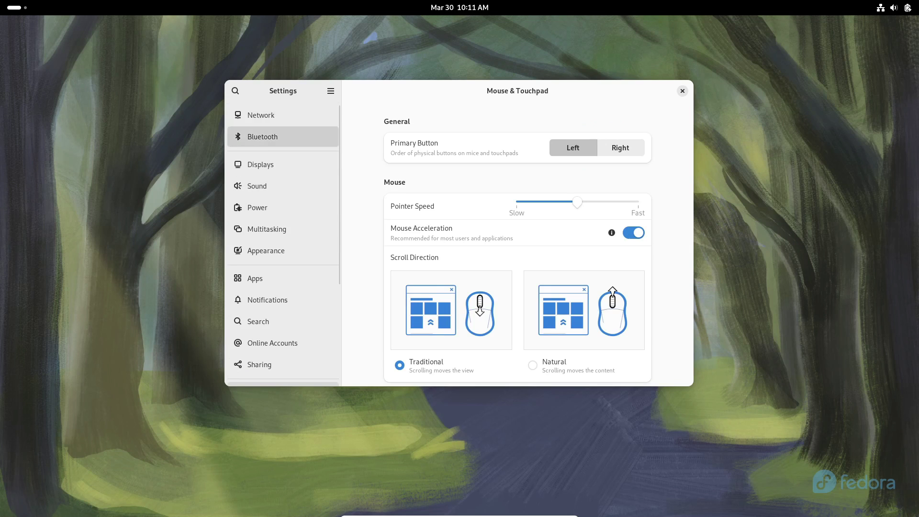
key(Down)
key(Down)
key(Down)
key(Down)
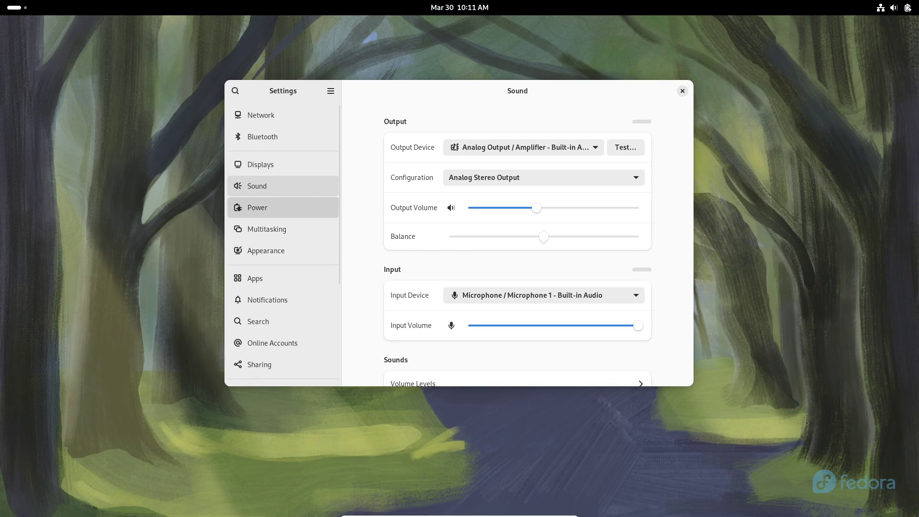
key(ctrl+q)
key(super+s)
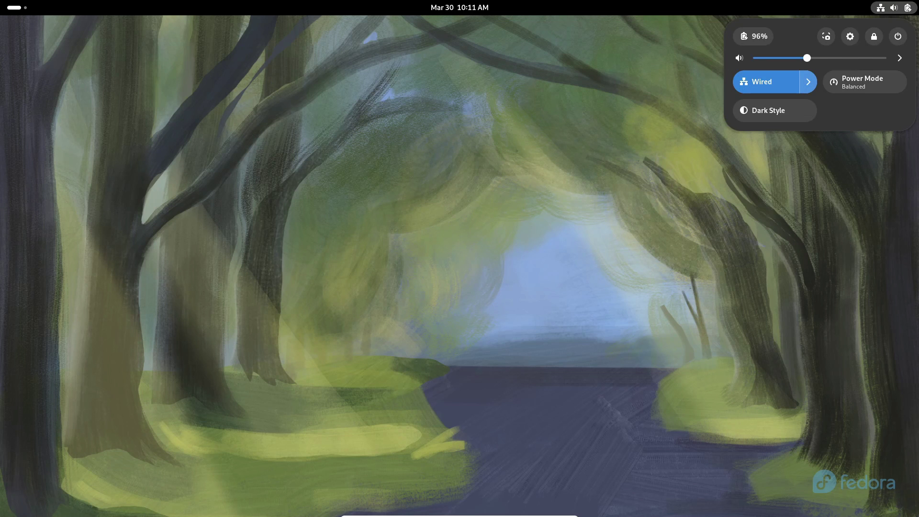
Open and dismiss the screenshot tool, then glance at the Power settings page.
key(Print)
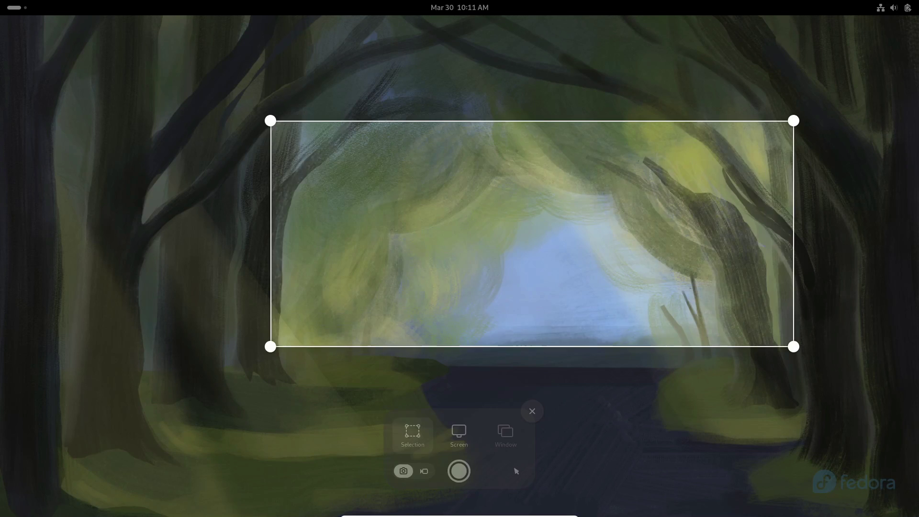
key(Escape)
key(super+s)
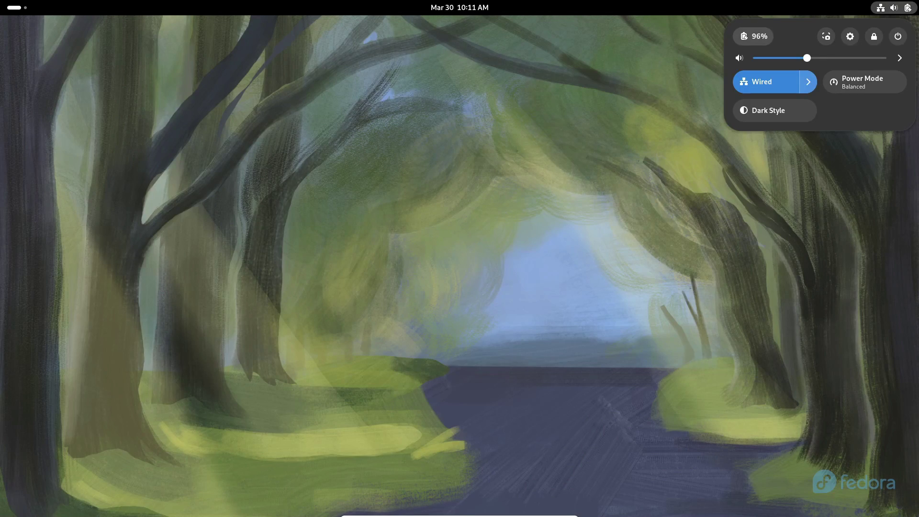
key(Return)
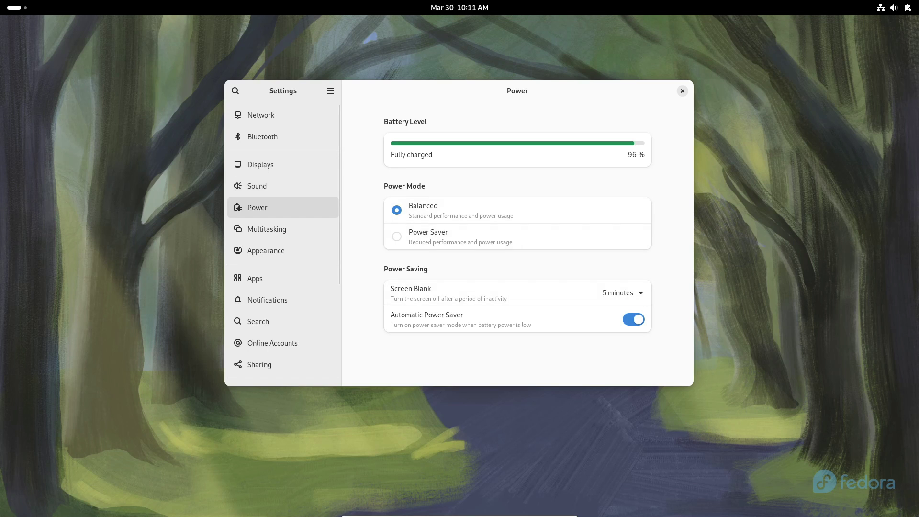
key(ctrl+q)
Switch the power mode from Balanced to Power Saver and turn on dark style.
key(super+s)
key(Down)
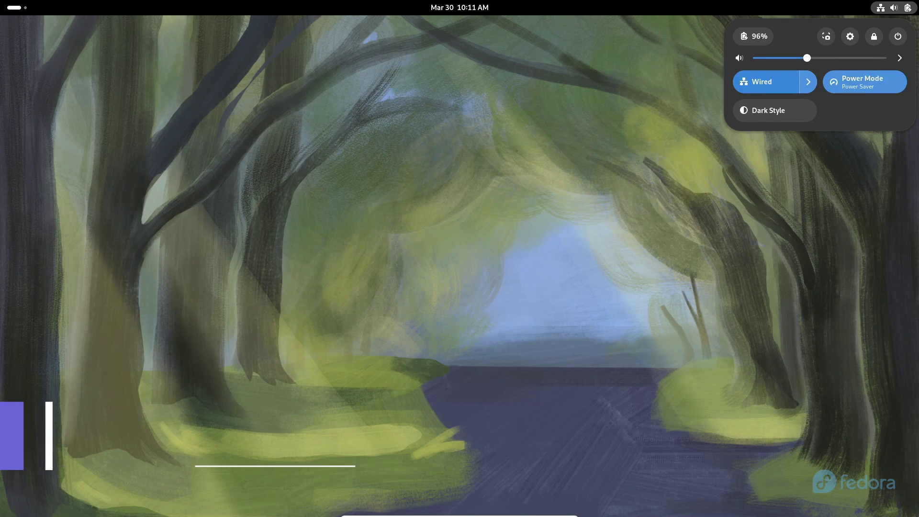
key(Down)
key(Return)
key(Escape)
key(super)
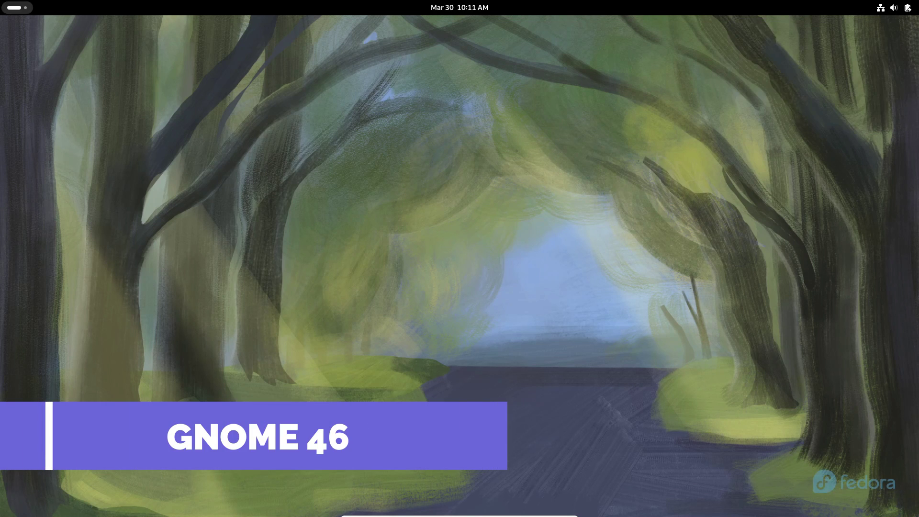
key(super)
key(Down)
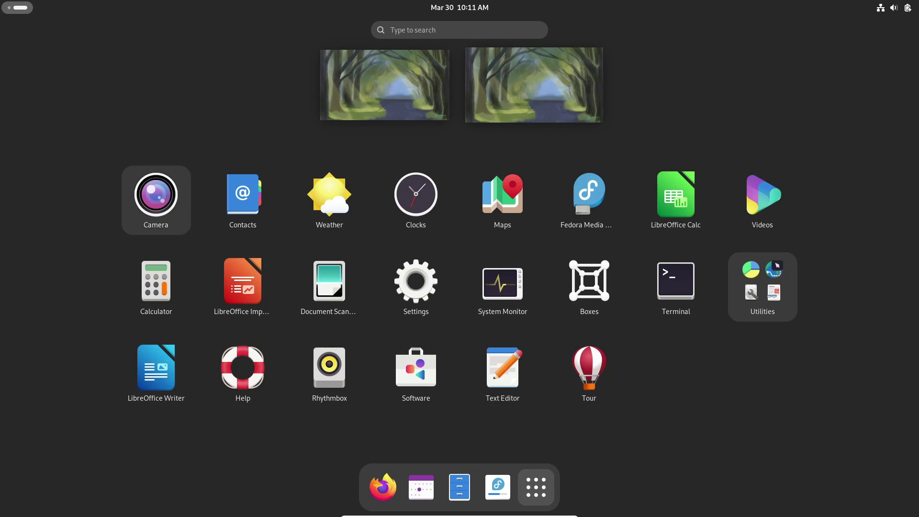
key(Return)
key(Return)
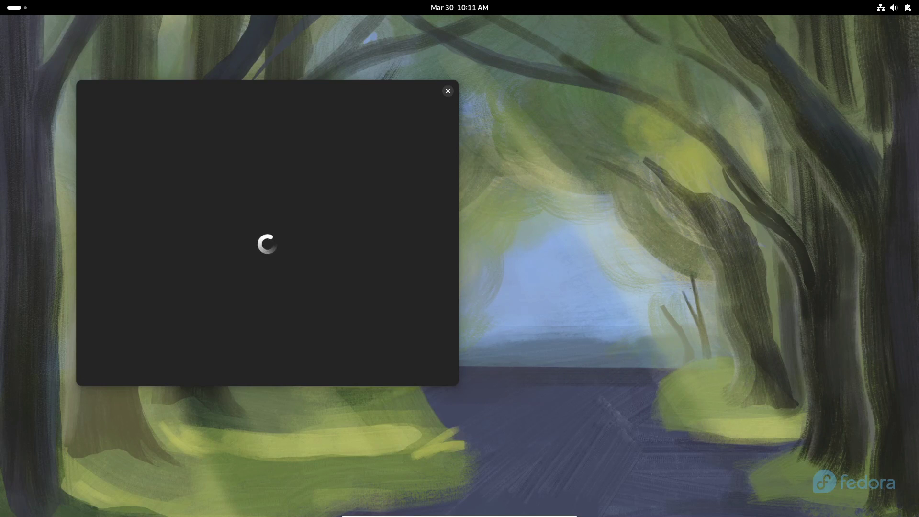
key(ctrl+q)
key(super)
key(super+3)
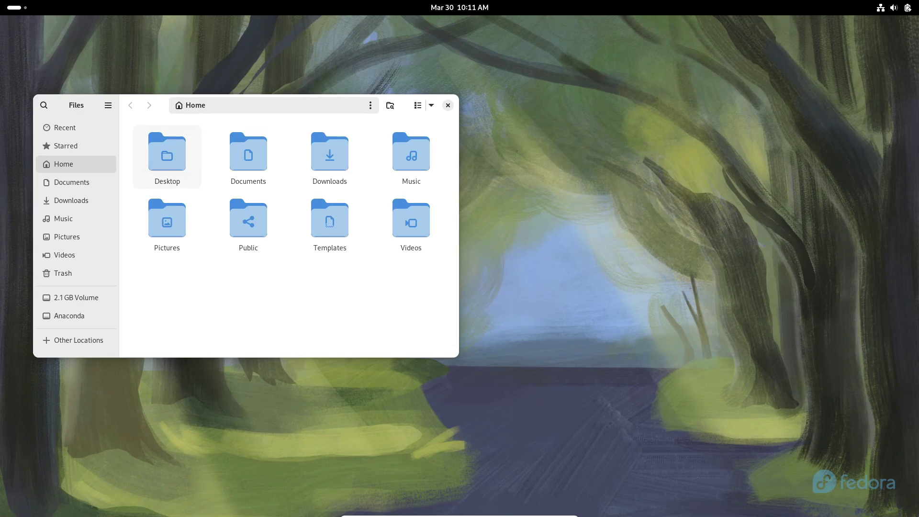
key(F10)
key(Up)
key(Return)
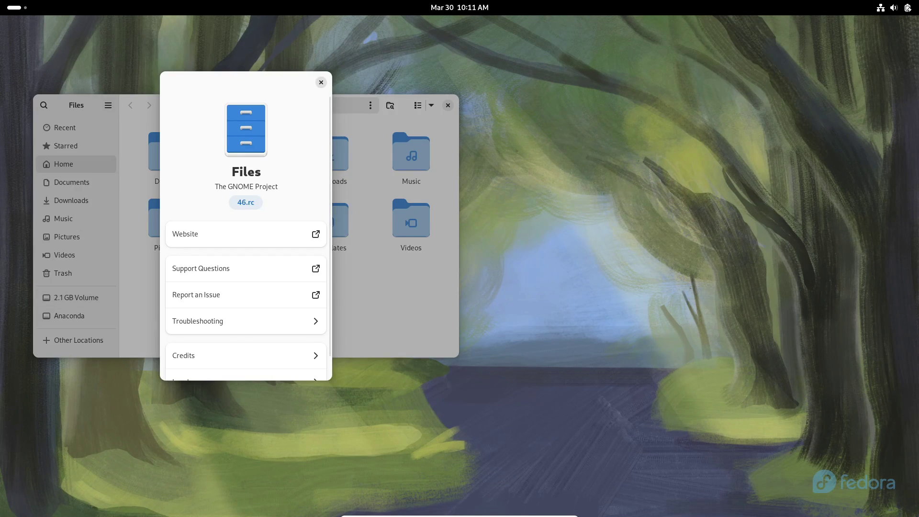
key(Escape)
key(ctrl+q)
key(super)
key(super+2)
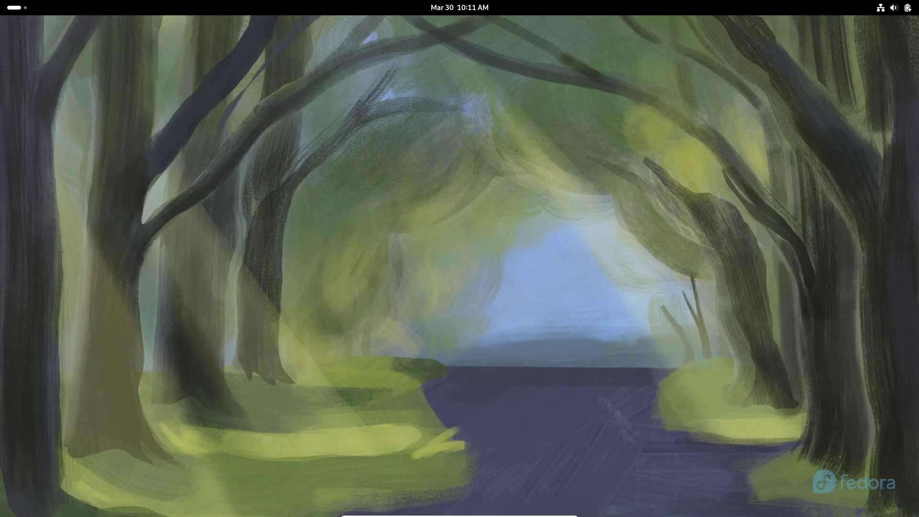
key(ctrl+q)
key(super)
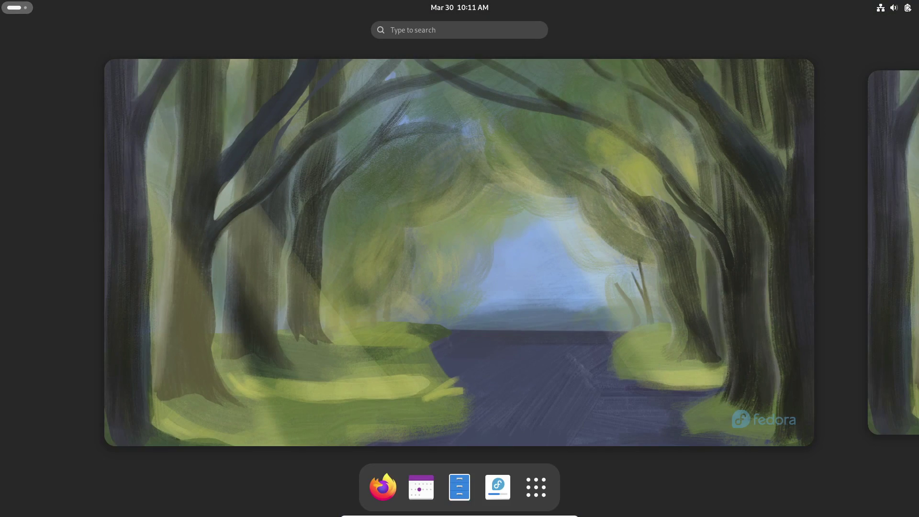
key(super)
key(Up)
key(Left)
key(Return)
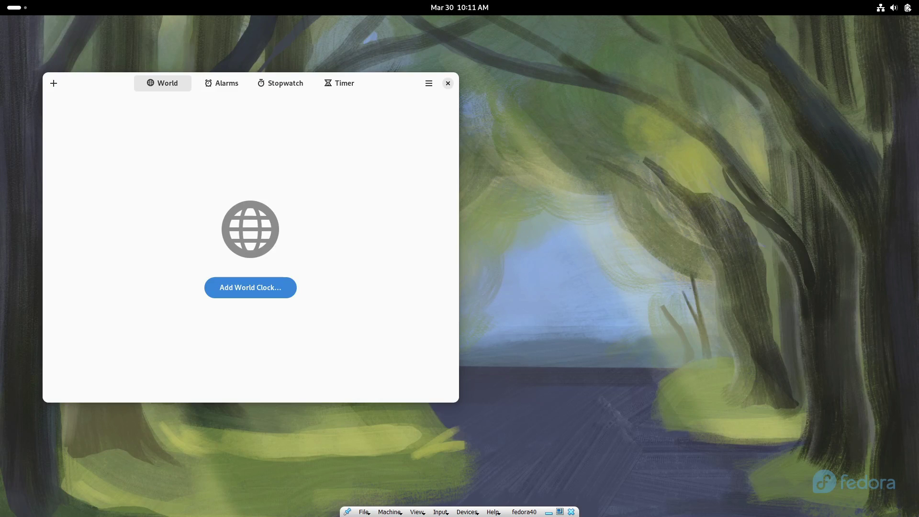
key(super)
key(super)
key(Left)
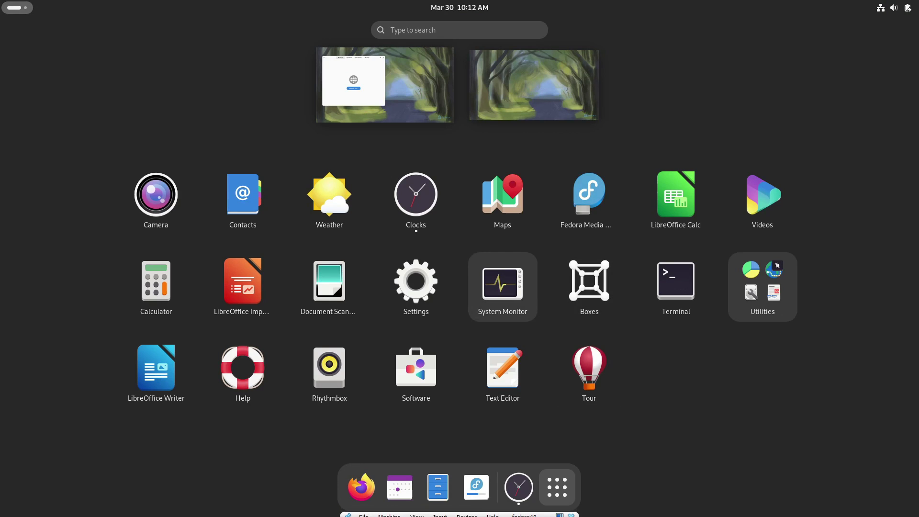
key(Up)
key(Down)
key(Left)
key(Left)
key(Left)
key(Left)
key(Return)
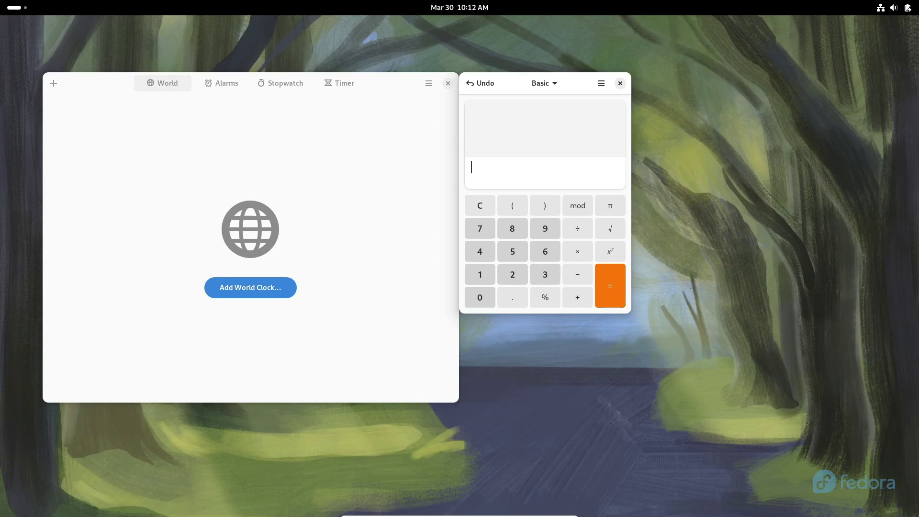
key(super)
key(super)
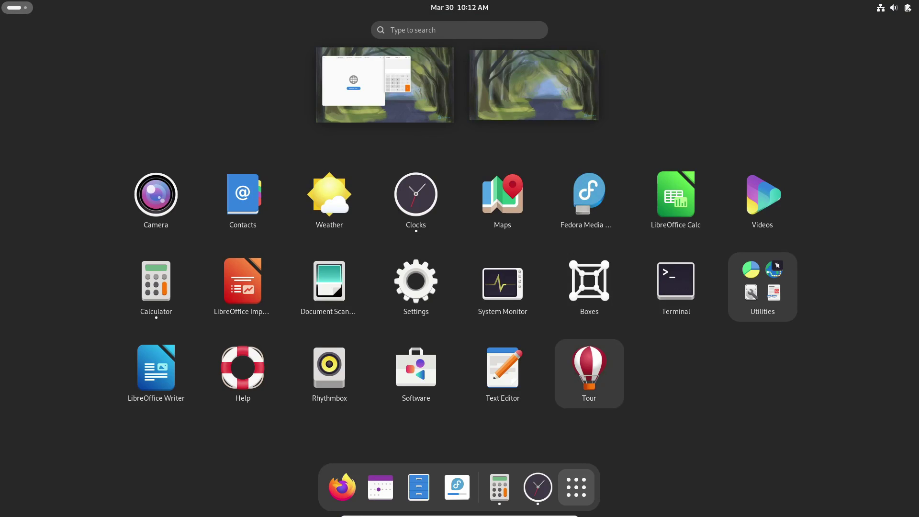
key(Right)
key(Down)
key(Left)
key(Return)
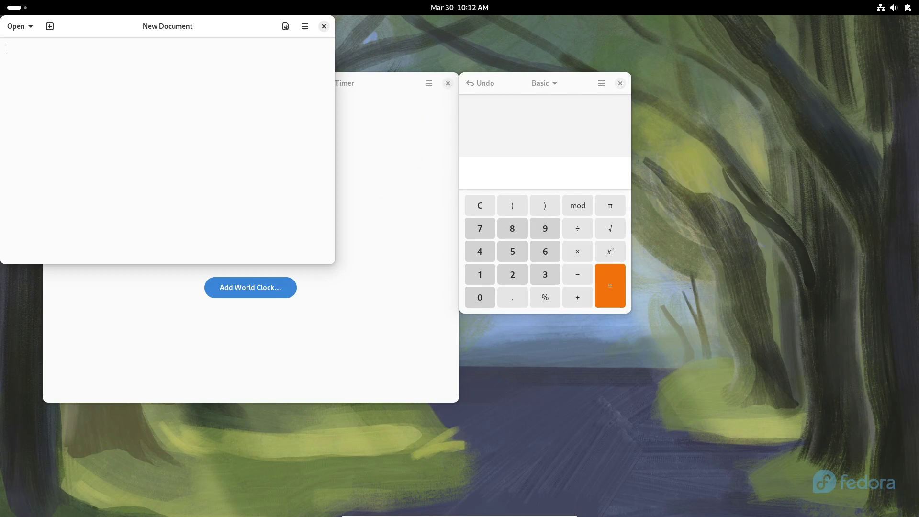
key(alt+F4)
key(alt+F4)
key(alt+F4)
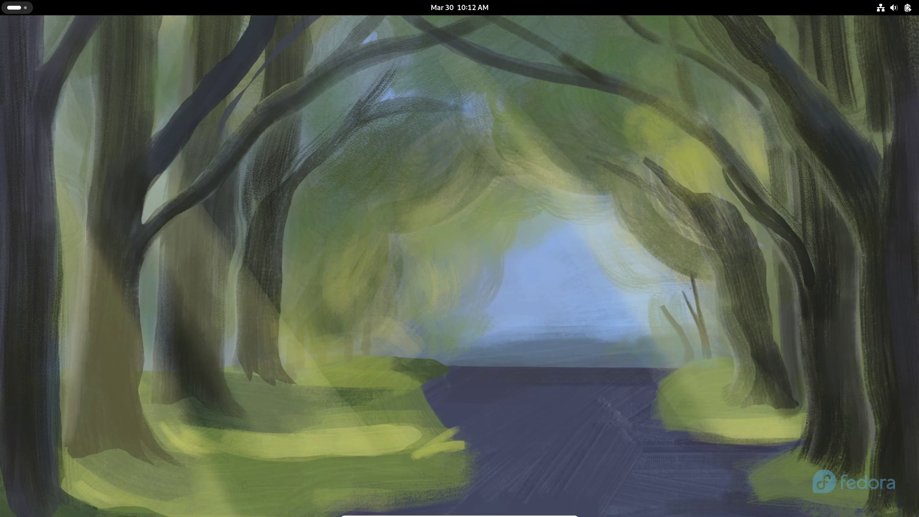
key(super)
key(super)
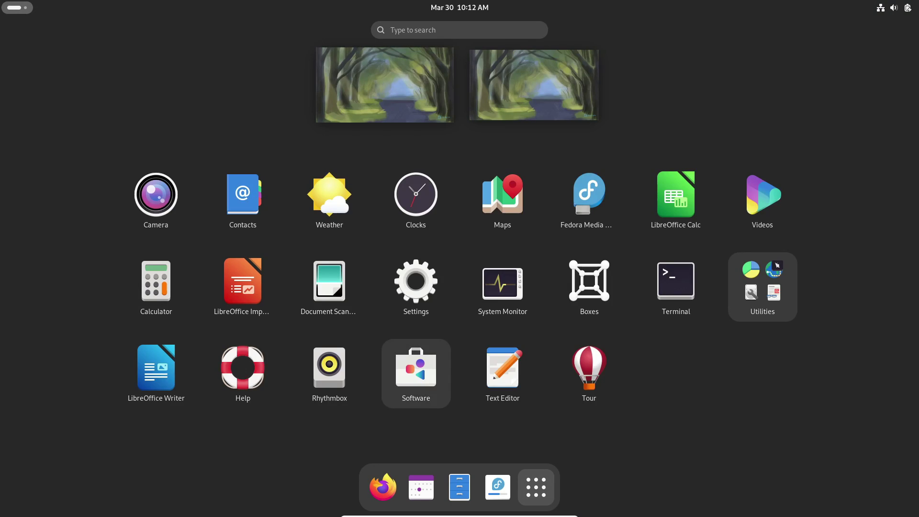
key(super)
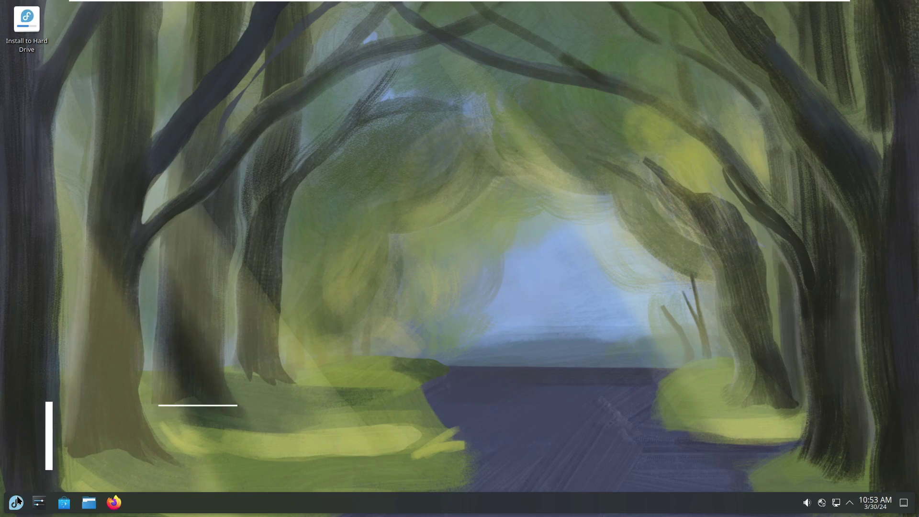
Open About this System in System Settings (Fedora Linux 40, Plasma 6.0.2), then close it.
click(16, 501)
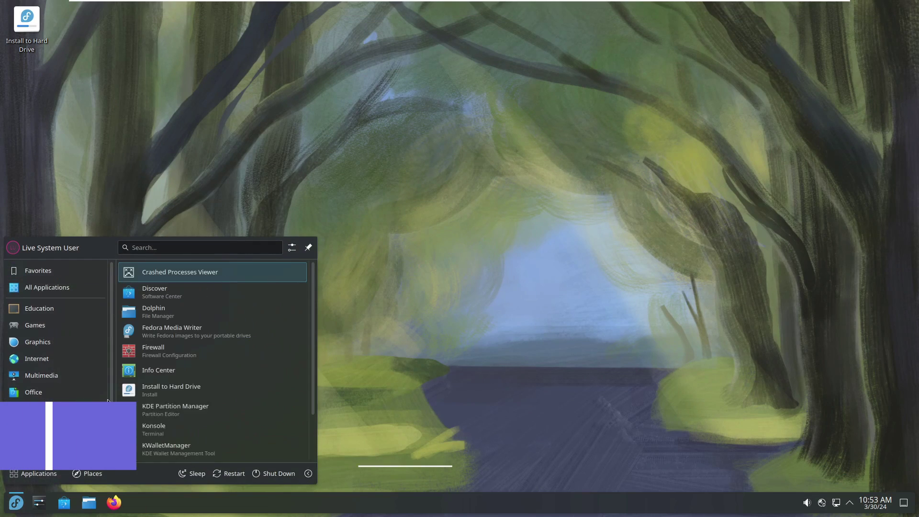
mouse_move(46, 342)
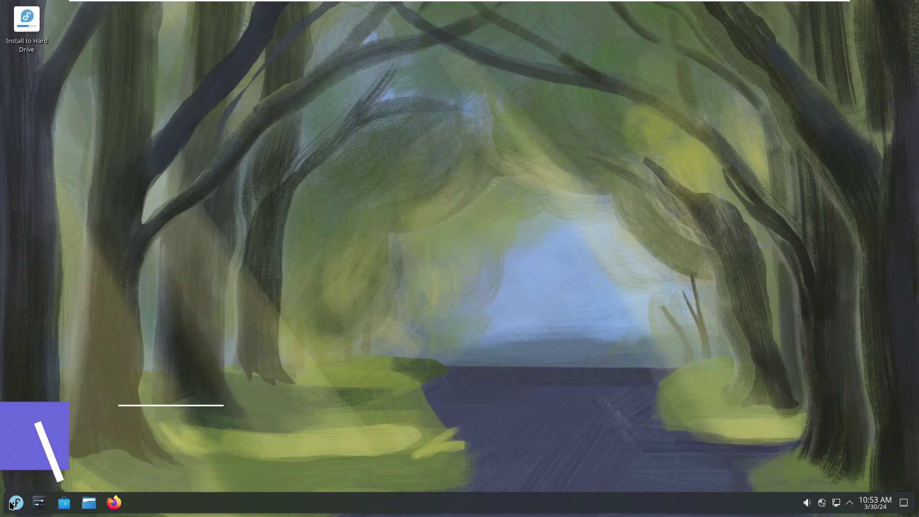
key(super)
click(201, 337)
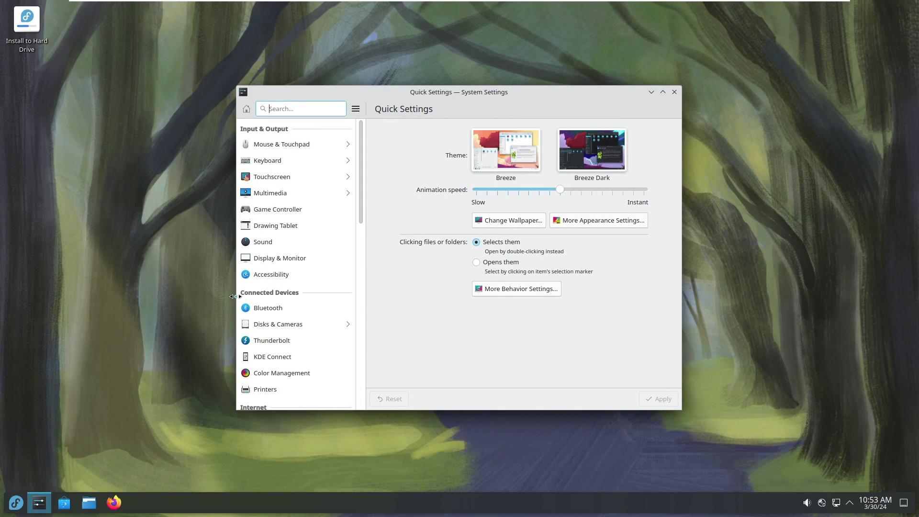
scroll(330, 309, down, 12)
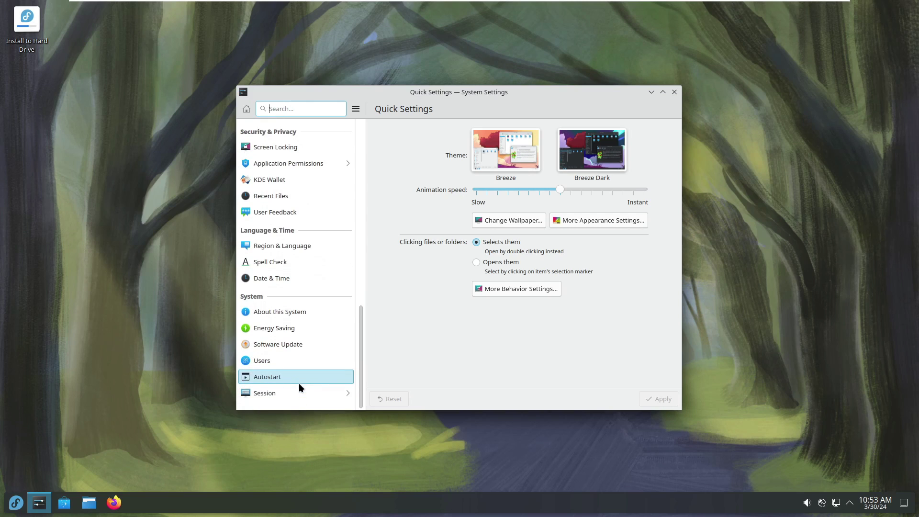
click(315, 312)
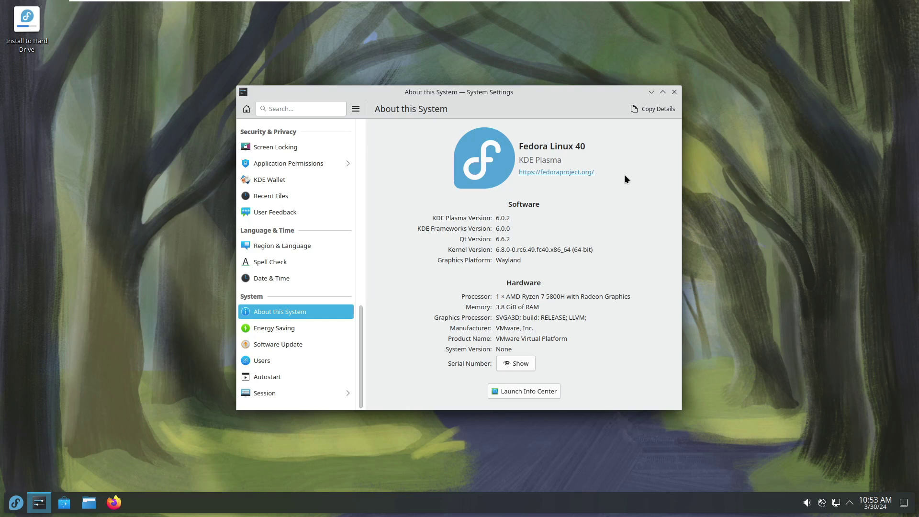
click(674, 91)
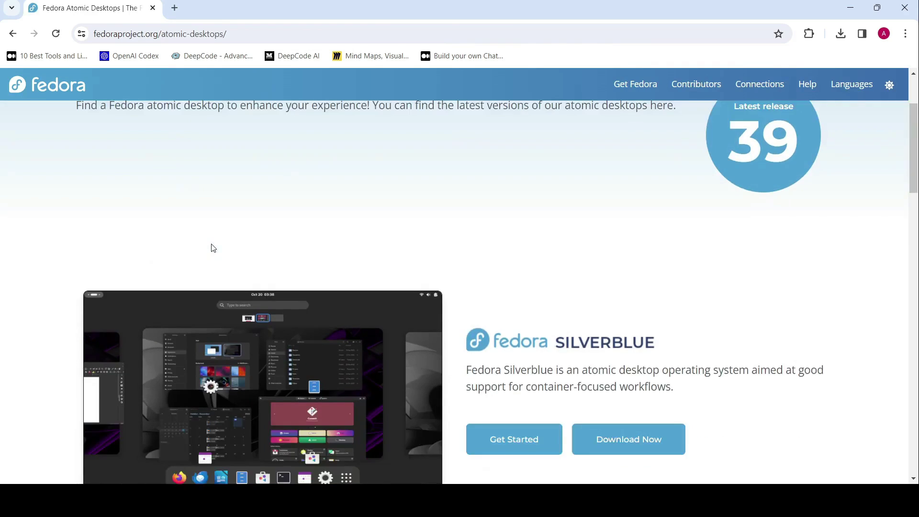
scroll(211, 244, down, 1)
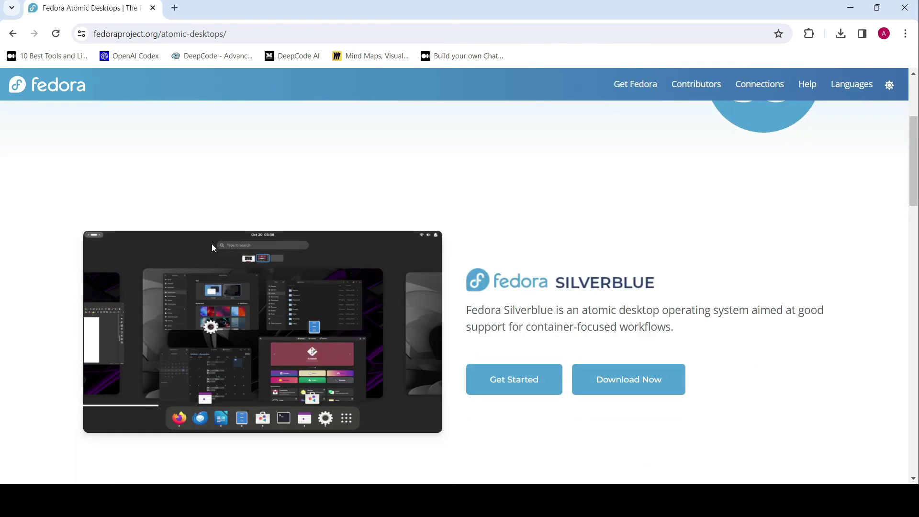
scroll(580, 299, down, 6)
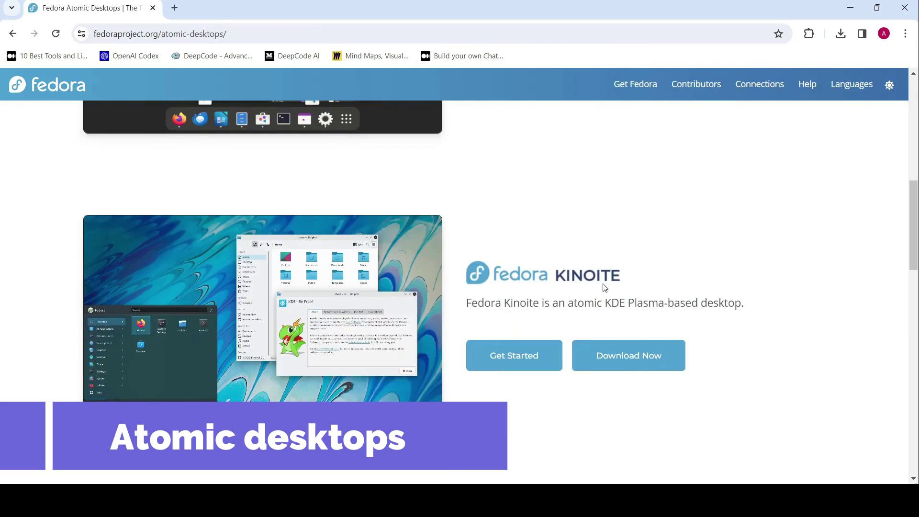
scroll(618, 283, down, 5)
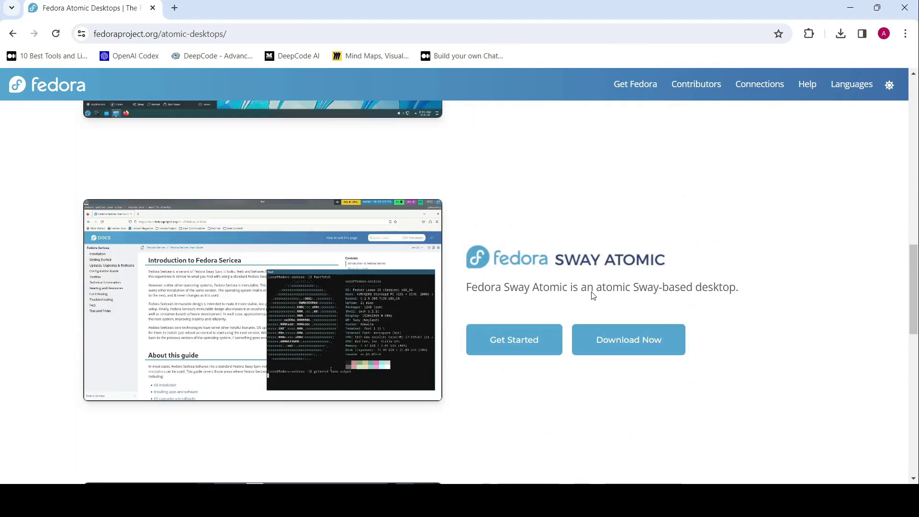
scroll(605, 287, down, 7)
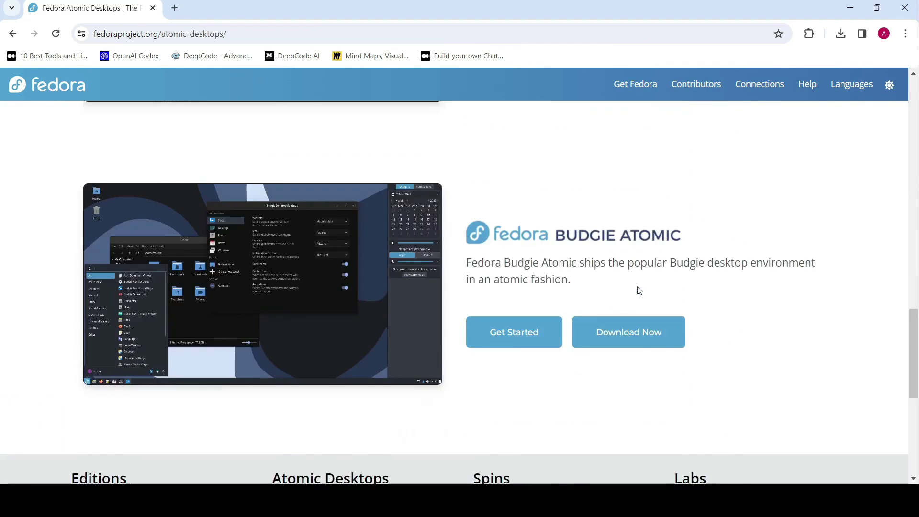
scroll(639, 291, down, 4)
scroll(638, 289, up, 15)
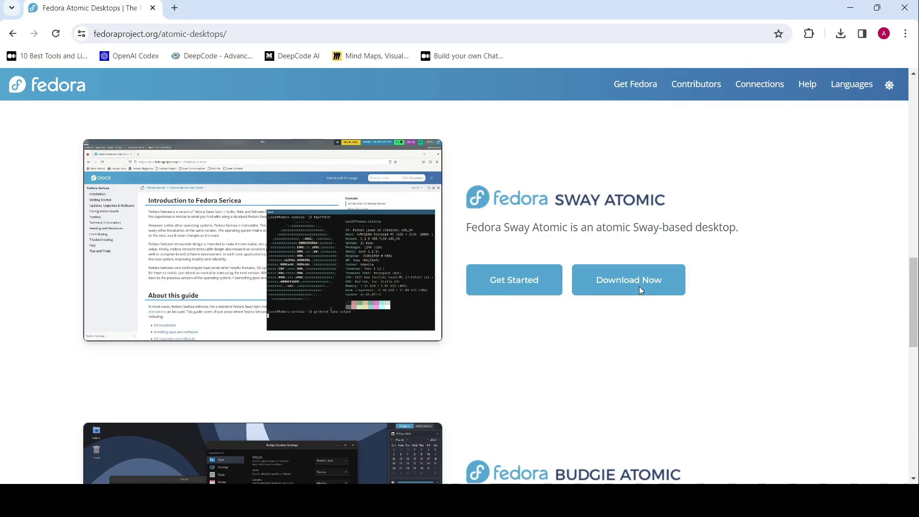
scroll(639, 287, up, 10)
scroll(638, 290, down, 5)
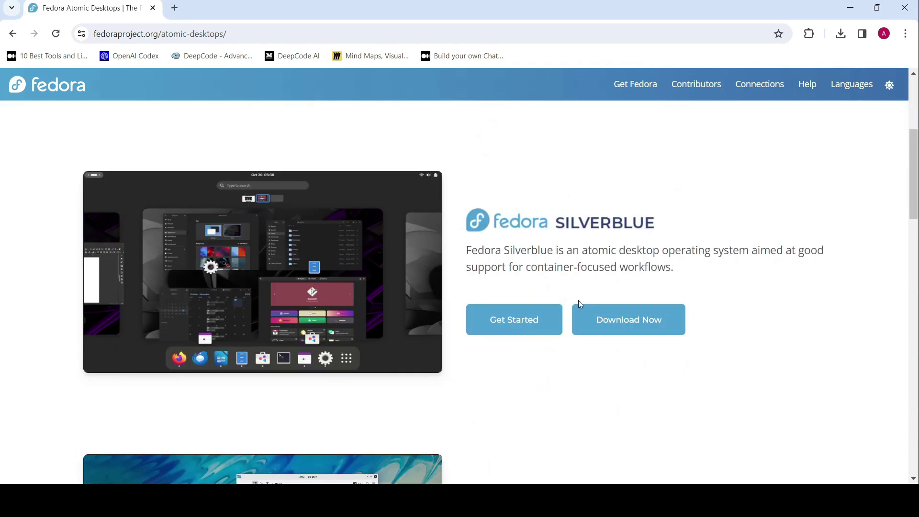
Open the Silverblue getting-started page, then launch Software and enable third-party repositories.
click(539, 322)
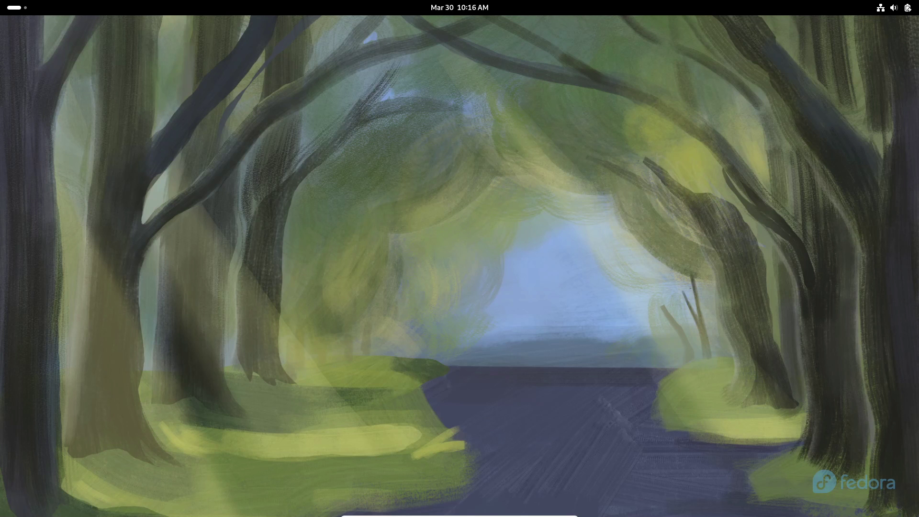
key(super)
key(super)
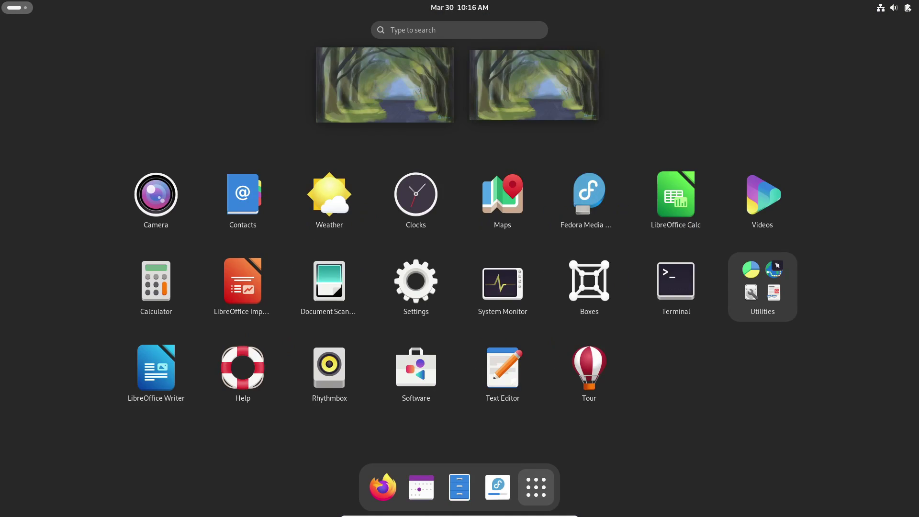
click(416, 368)
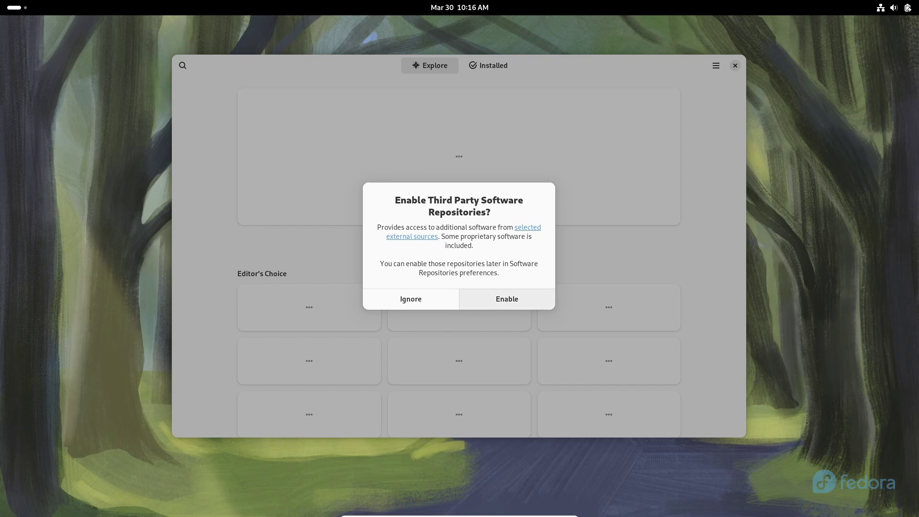
click(506, 299)
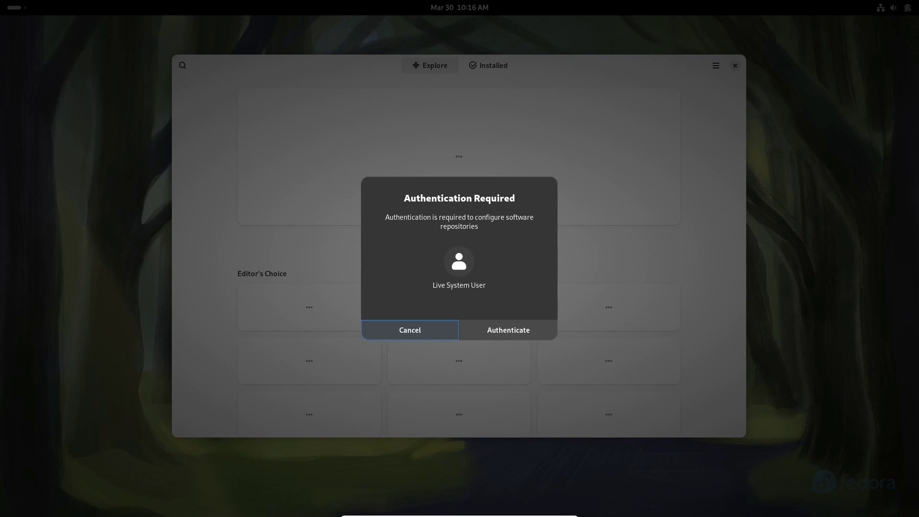
click(506, 328)
View Software's Installed list and About details, then quit Software.
key(alt+2)
key(alt+1)
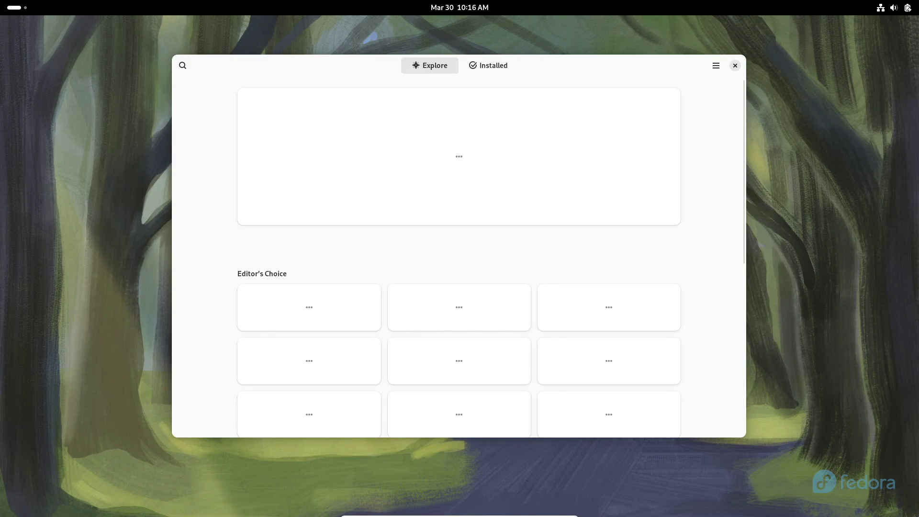
key(F10)
key(Down)
key(Down)
key(Down)
key(Return)
key(Escape)
key(ctrl+q)
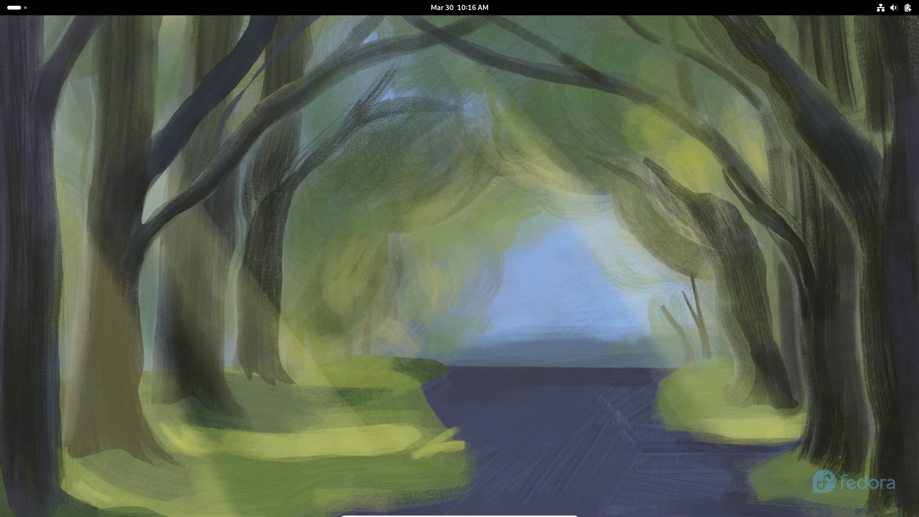
key(super)
key(super)
key(super)
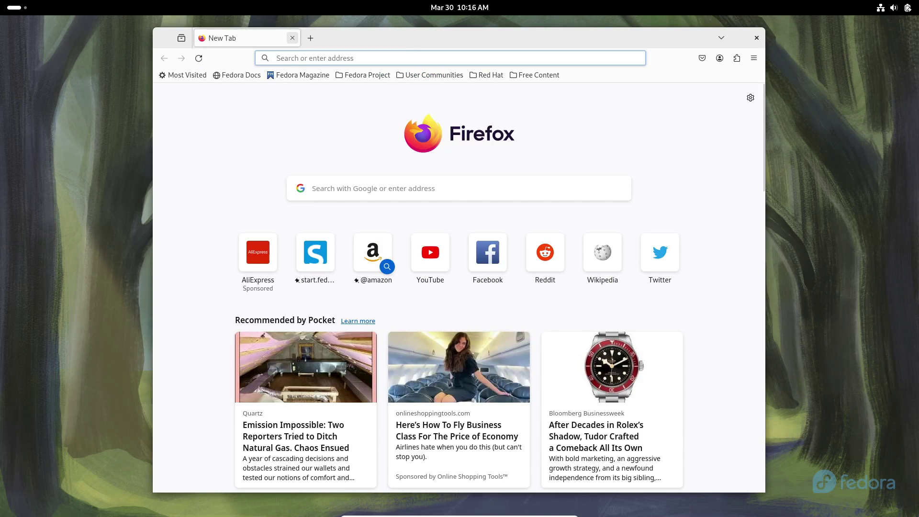
Show About Firefox (version 123.0, 64-bit) via Help, then Dolphin's About details.
click(754, 57)
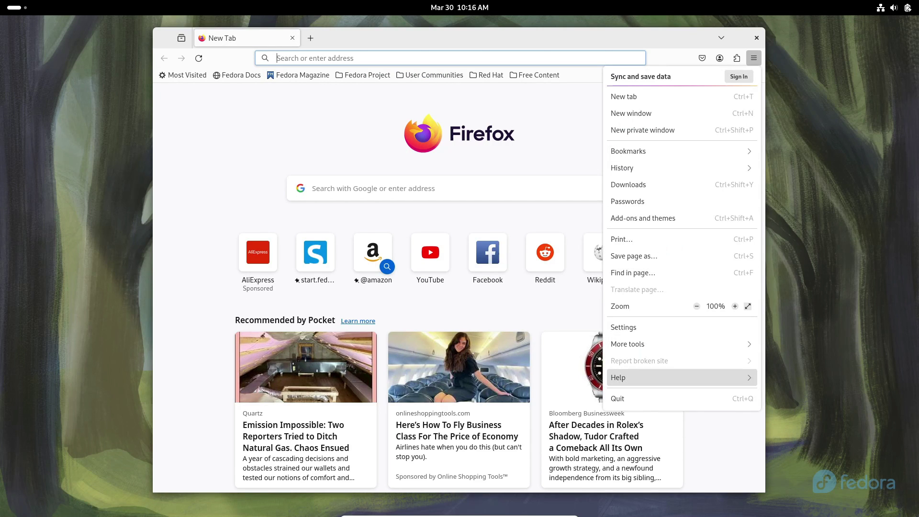
key(Right)
key(Up)
key(Return)
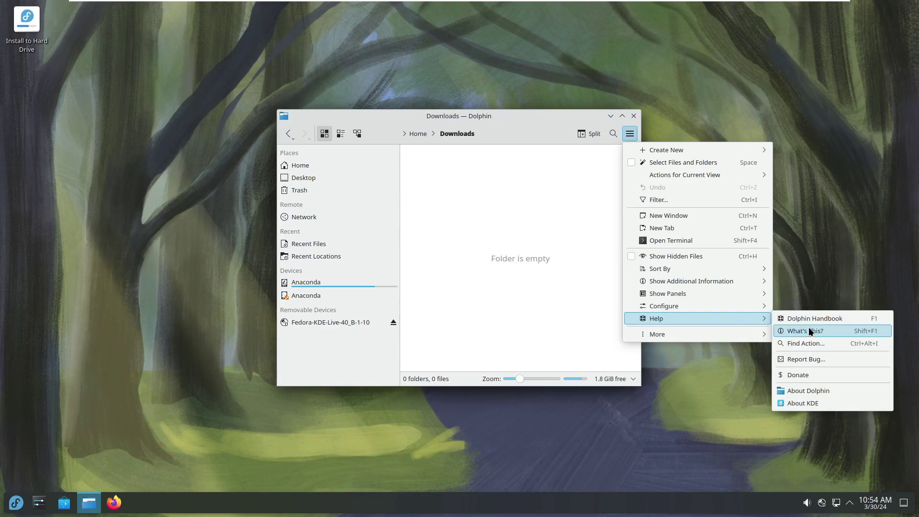
click(816, 394)
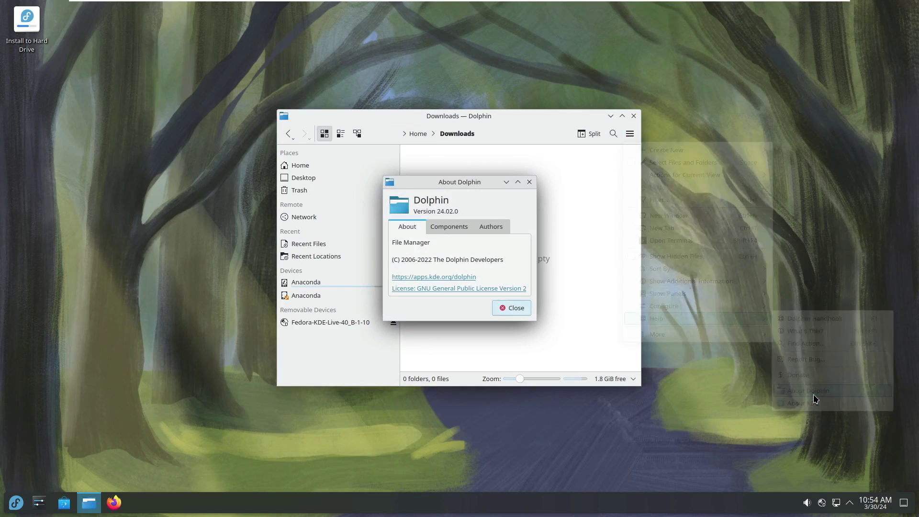
Close Dolphin, then open Discover's About page and close Discover.
click(529, 182)
click(633, 116)
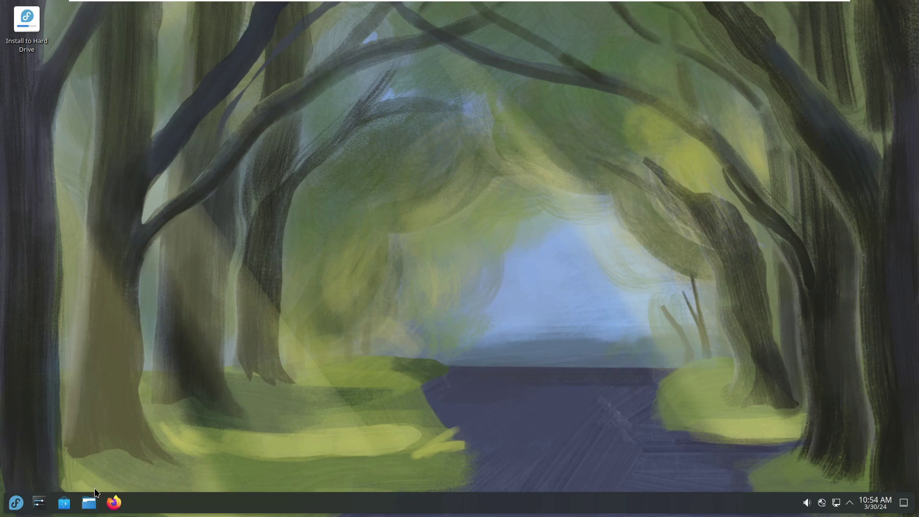
click(64, 504)
scroll(296, 327, down, 1)
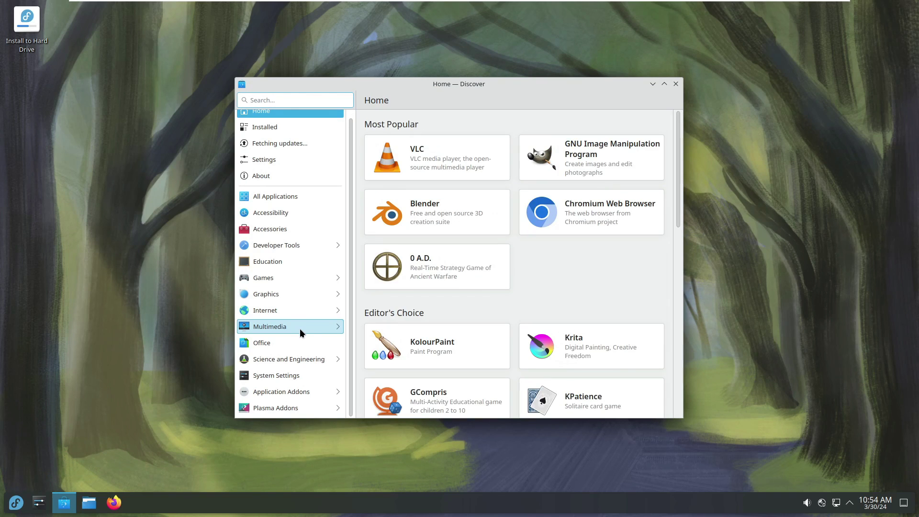
scroll(327, 377, down, 1)
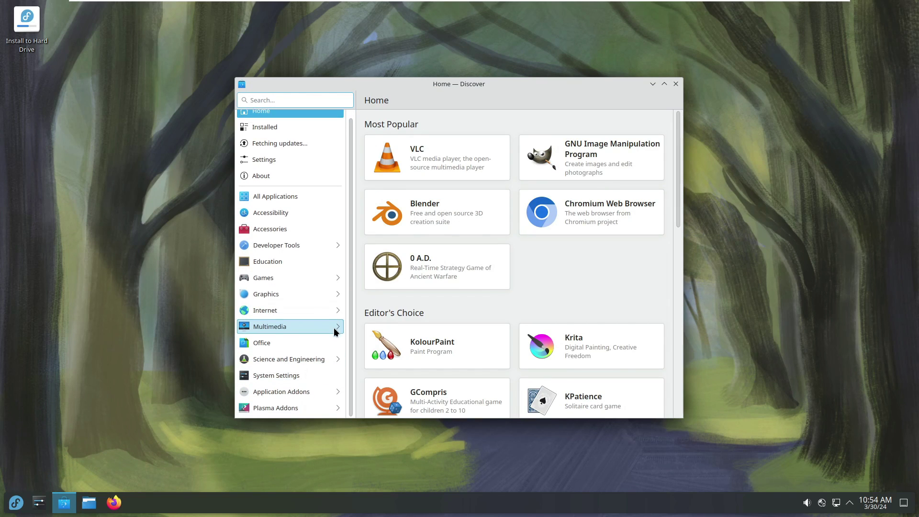
click(311, 175)
scroll(528, 204, down, 5)
click(675, 84)
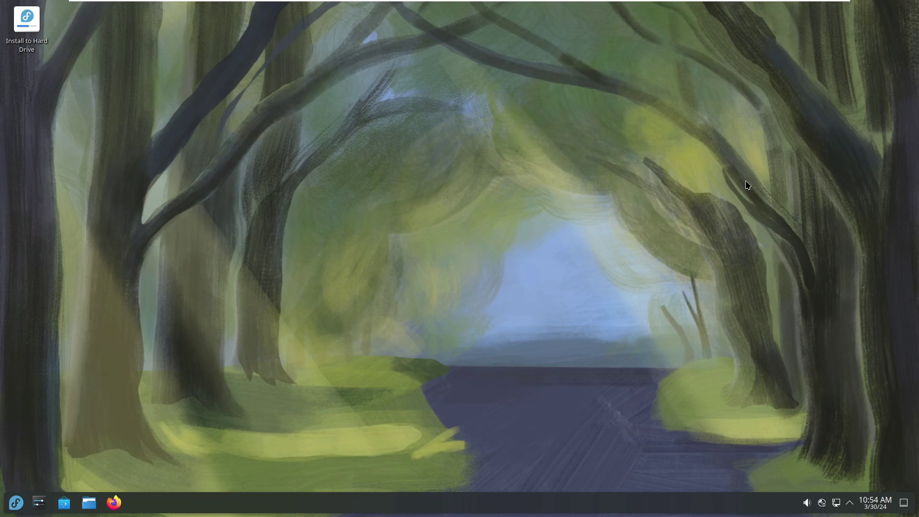
Check the tray's notifications, network, disks and audio panels, then launch Firefox.
click(850, 503)
click(849, 503)
click(836, 504)
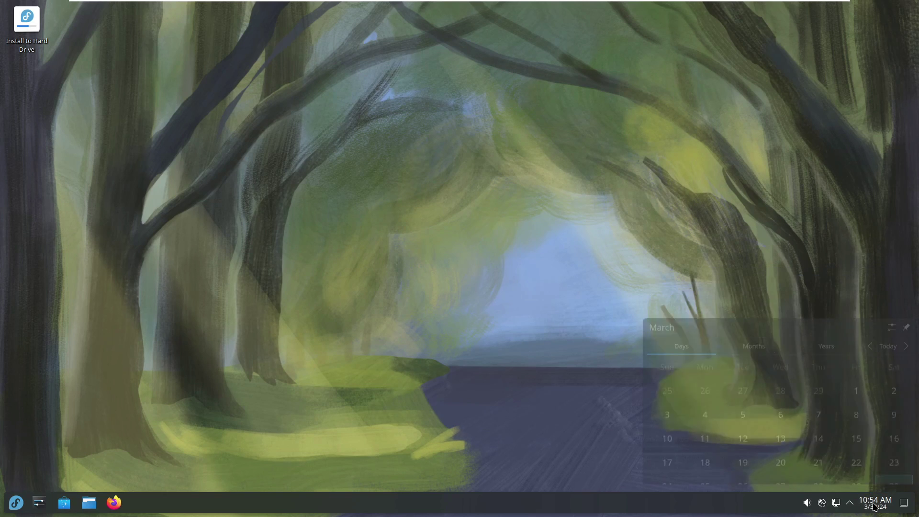
click(821, 502)
click(807, 502)
click(564, 415)
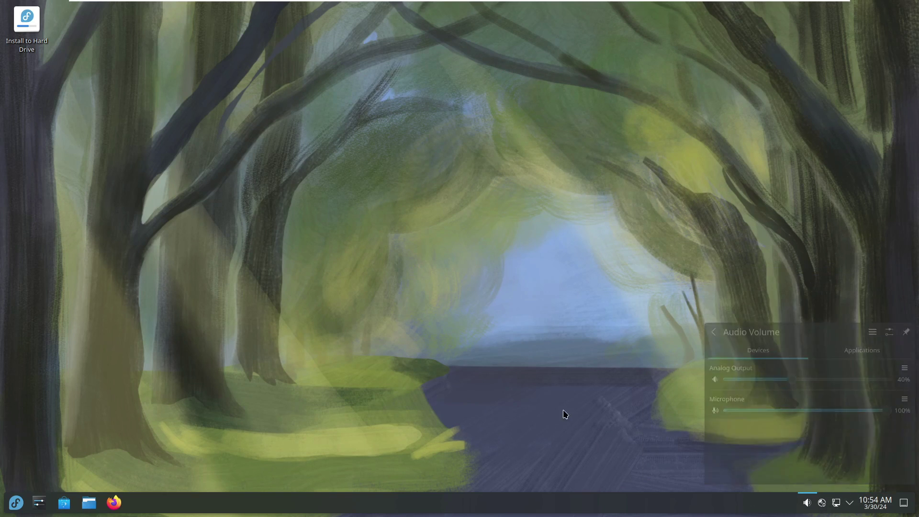
click(114, 502)
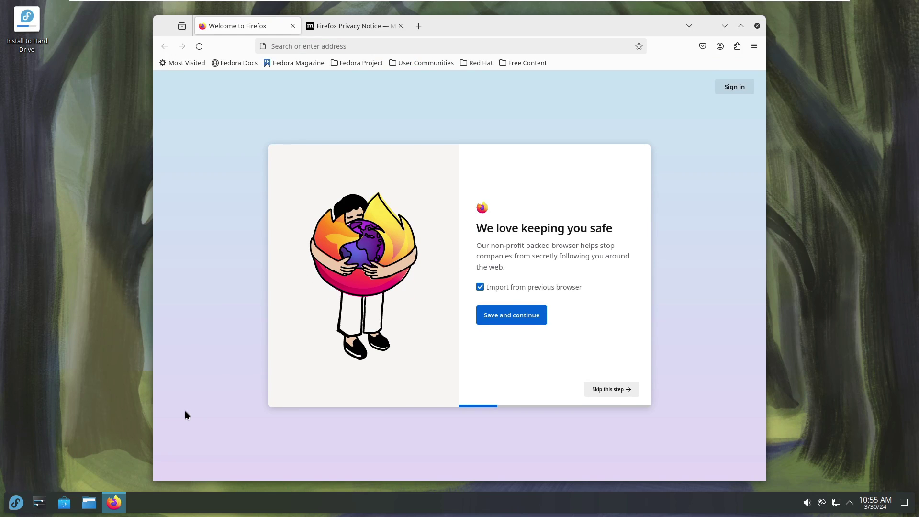
Close the welcome tabs, search 'fedora' and open the Download Fedora Workstation result.
click(400, 26)
click(293, 26)
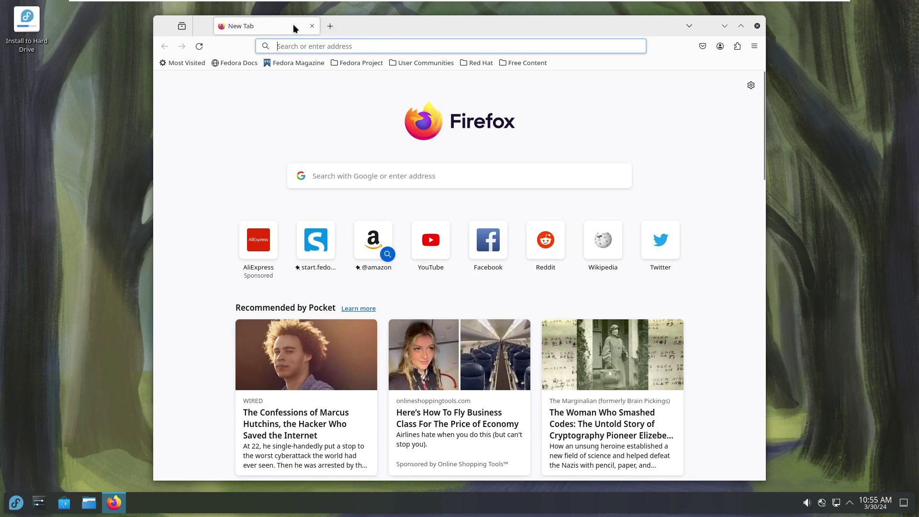
click(387, 46)
text(fedo)
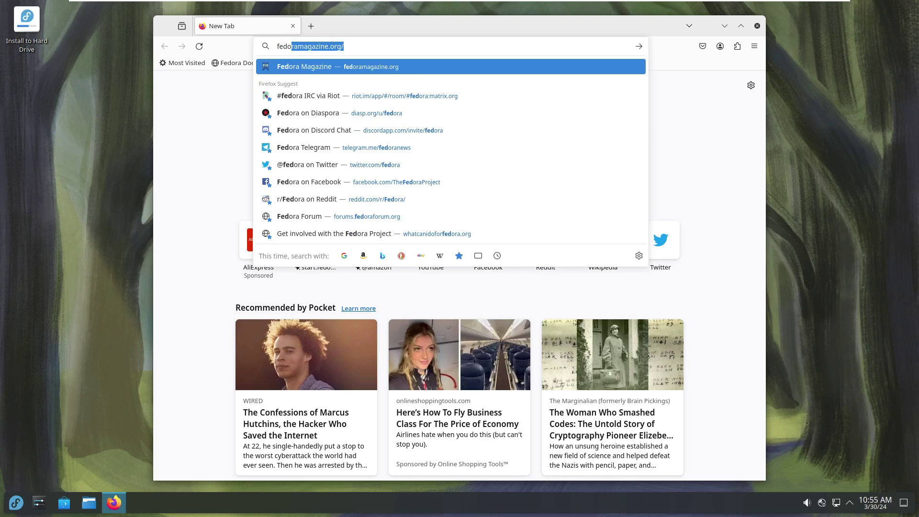
text(ra)
key(Return)
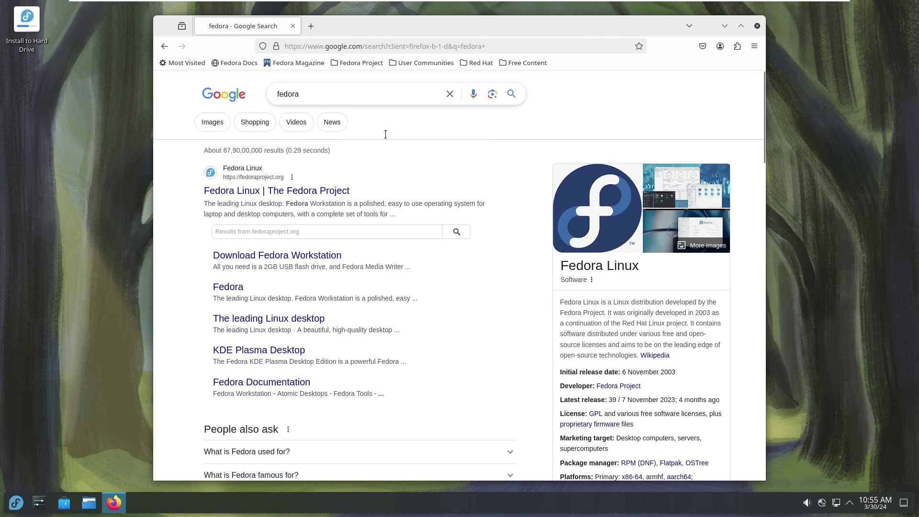
click(233, 256)
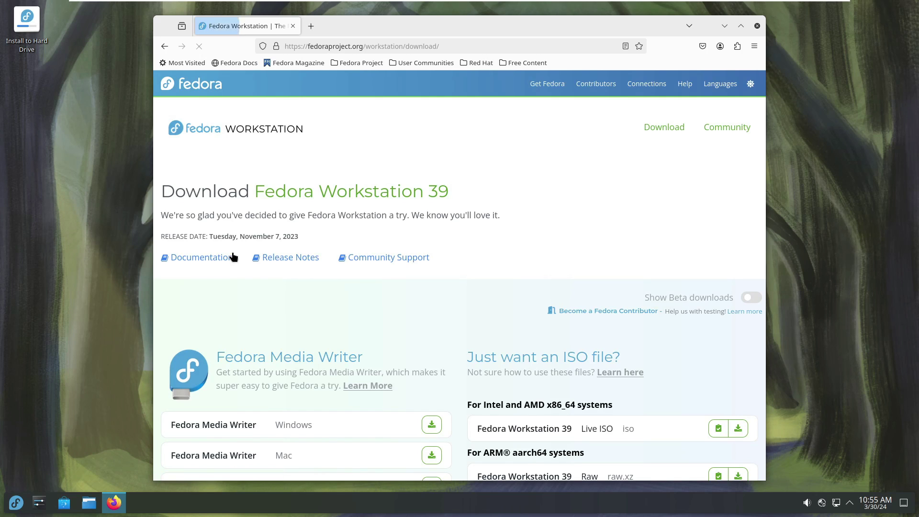
Enable Show Beta downloads, start the x86_64 Live ISO download, then cancel it.
scroll(676, 228, down, 2)
click(749, 202)
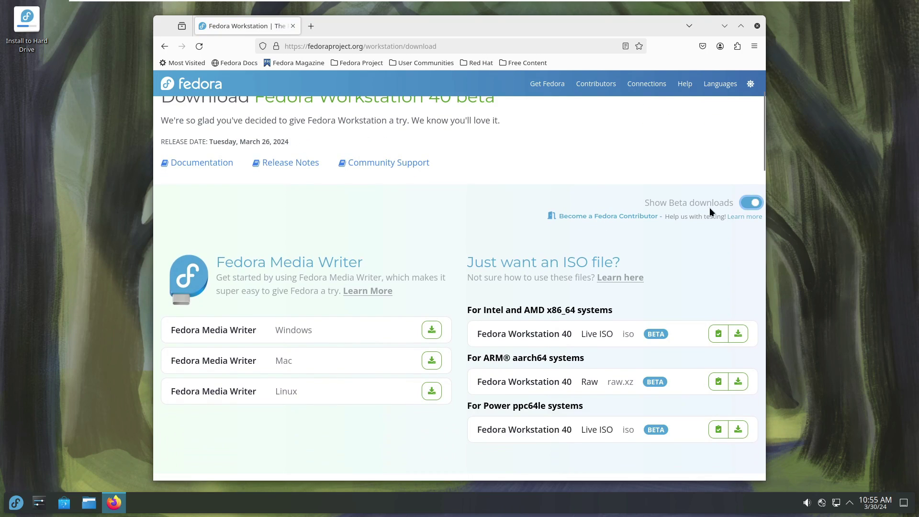
scroll(562, 193, down, 4)
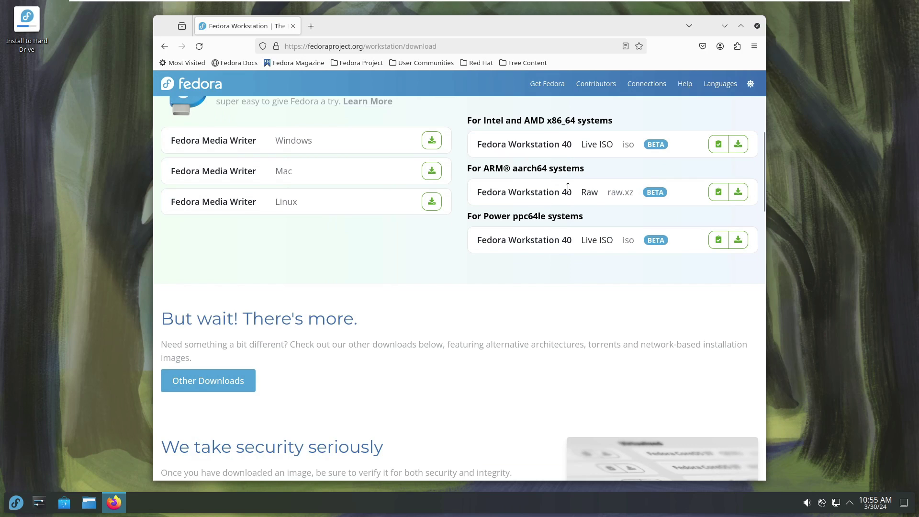
scroll(607, 299, up, 6)
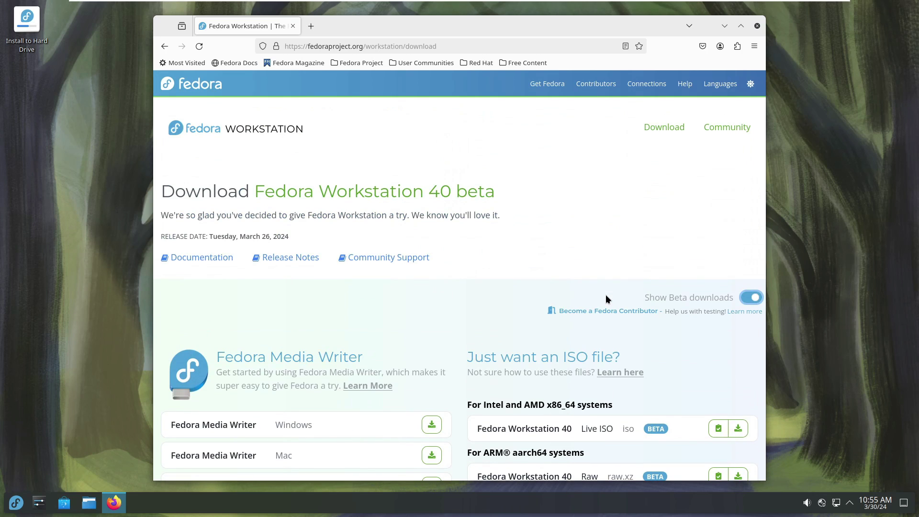
scroll(616, 285, down, 4)
scroll(617, 282, up, 4)
scroll(618, 280, down, 4)
click(737, 239)
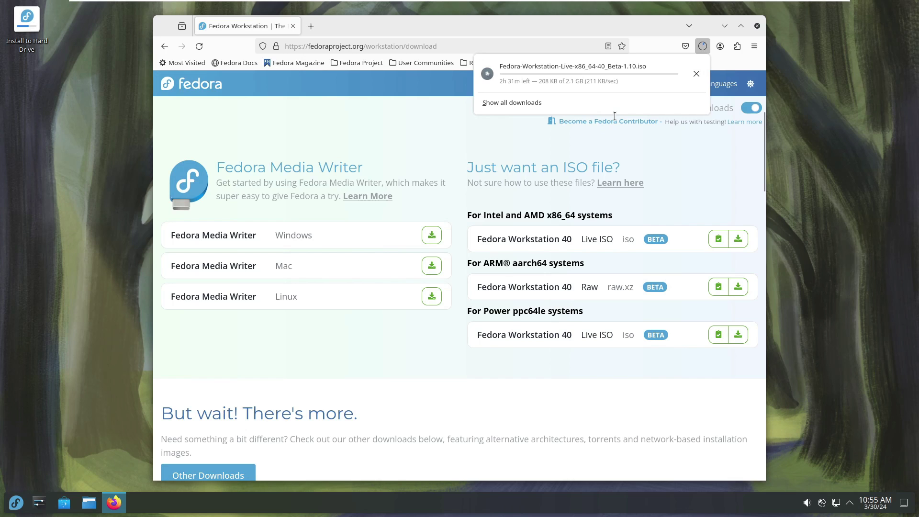
click(696, 74)
click(722, 193)
scroll(722, 190, up, 5)
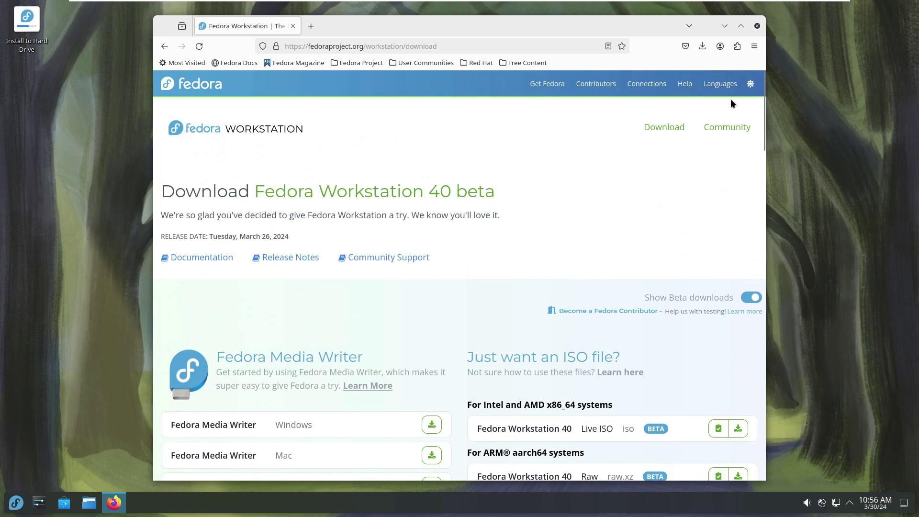
Close the Firefox window, leaving the bare Plasma desktop with the Install to Hard Drive icon.
click(756, 26)
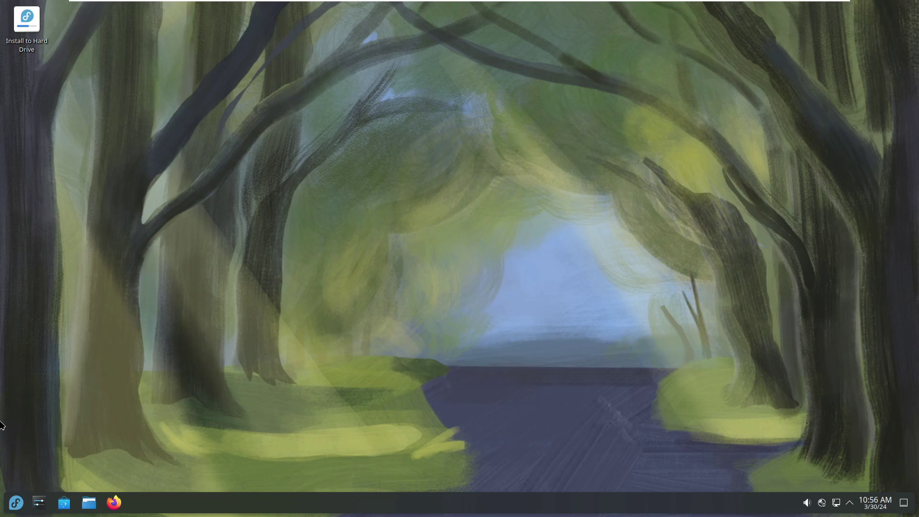